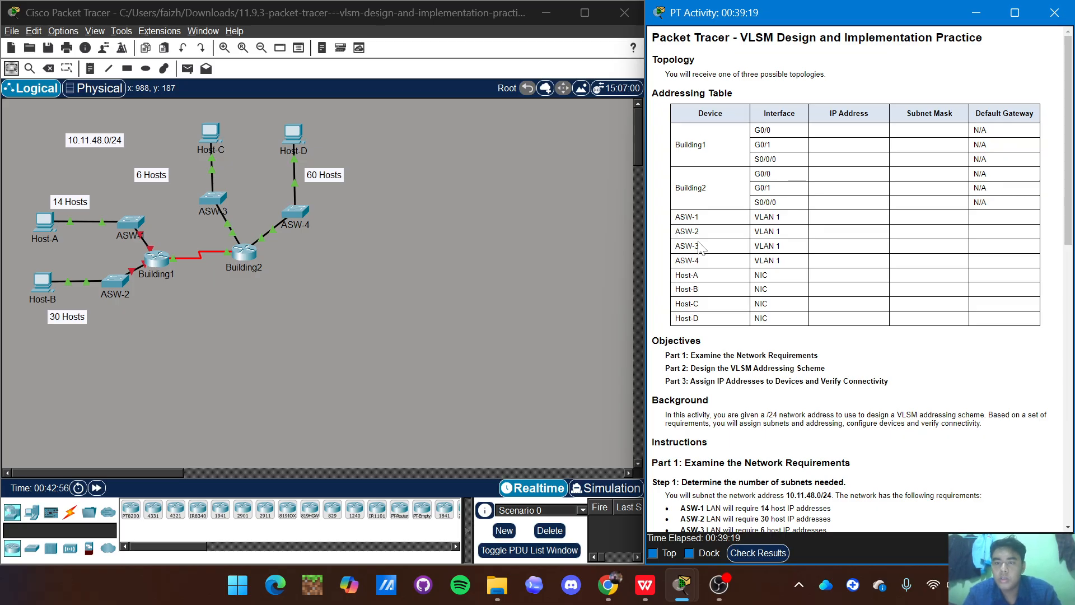
Review the subnet and host requirements in Part 1 of the activity instructions
scroll(856, 280, down, 1)
scroll(857, 280, down, 5)
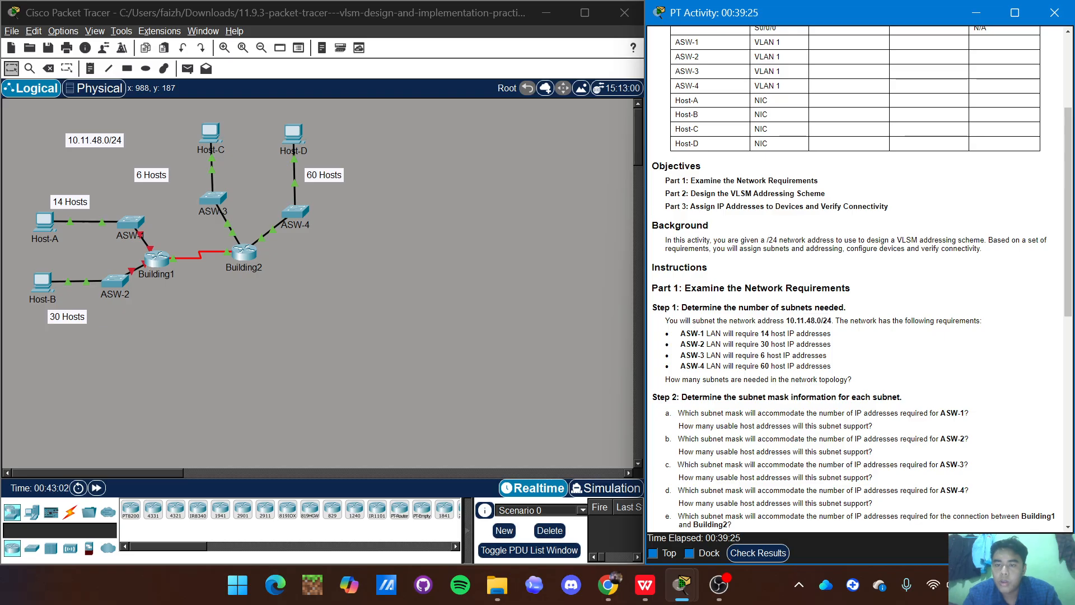
scroll(857, 280, down, 2)
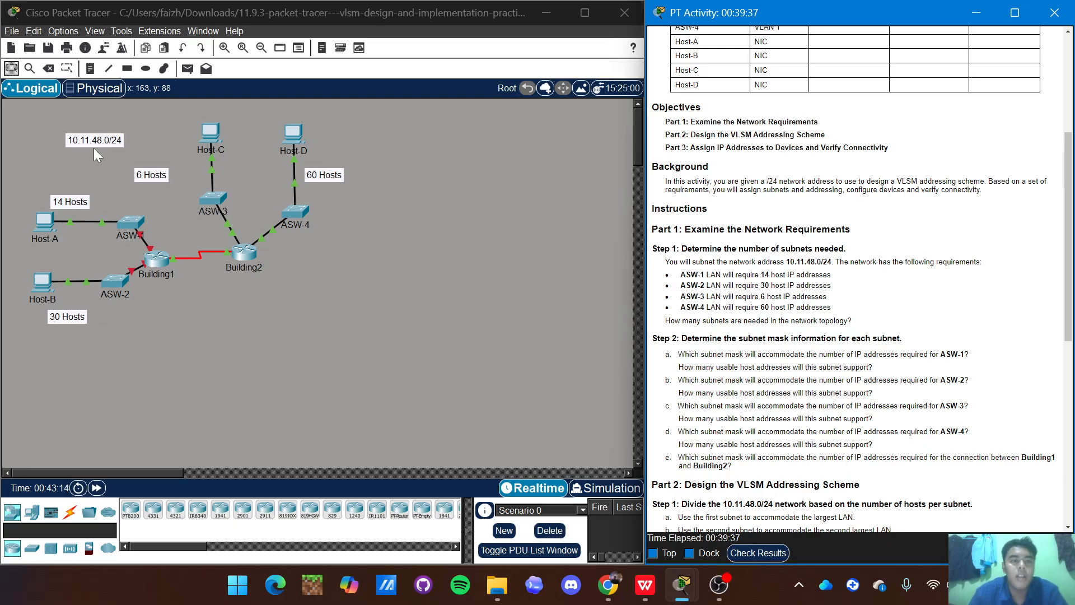
click(6, 143)
drag(6, 143, 426, 346)
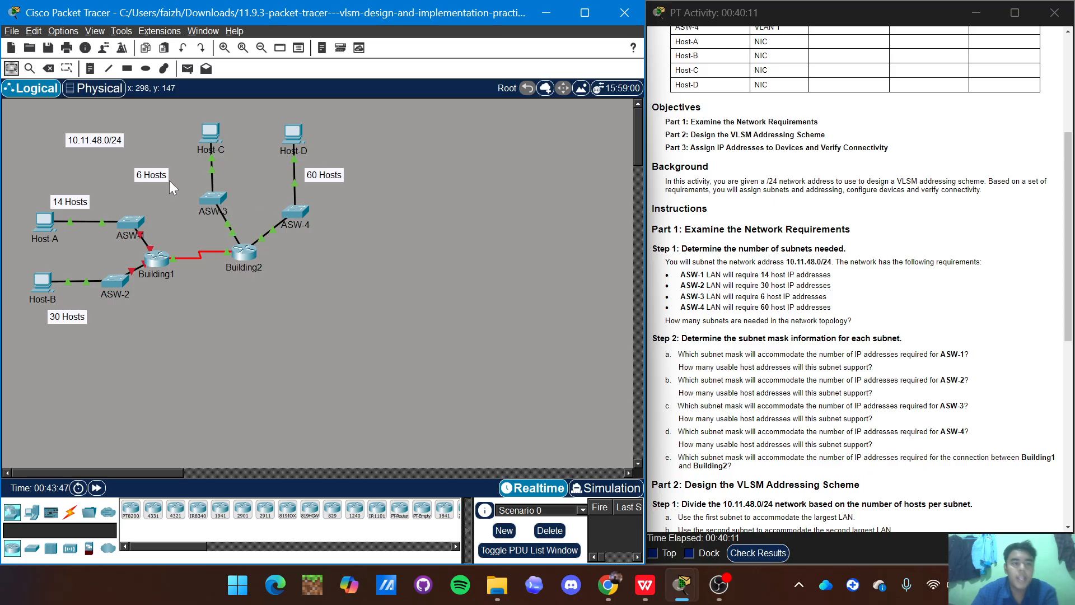
drag(159, 178, 159, 174)
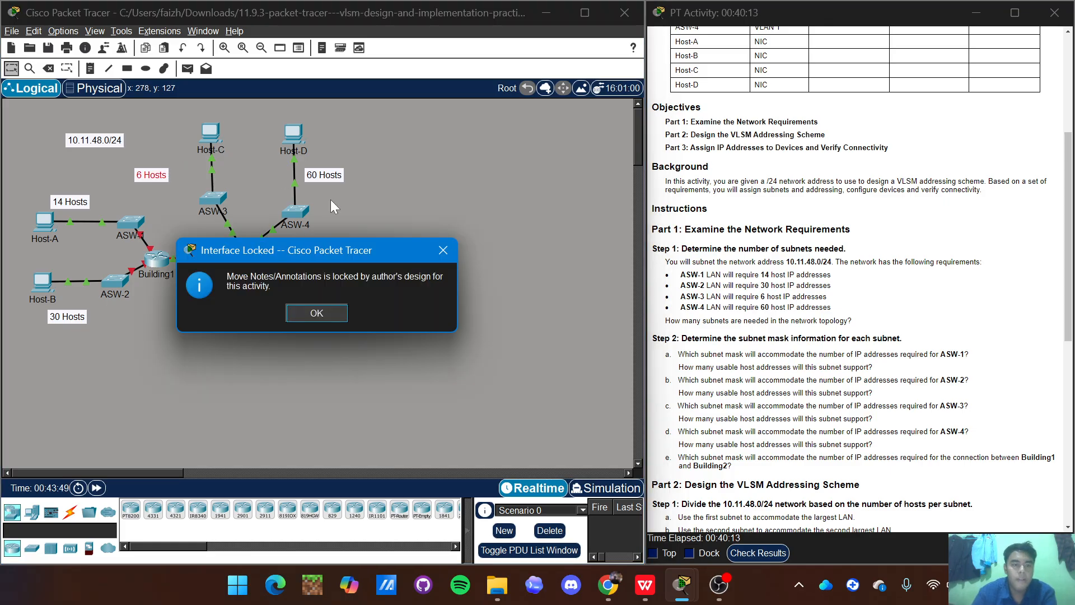
click(445, 250)
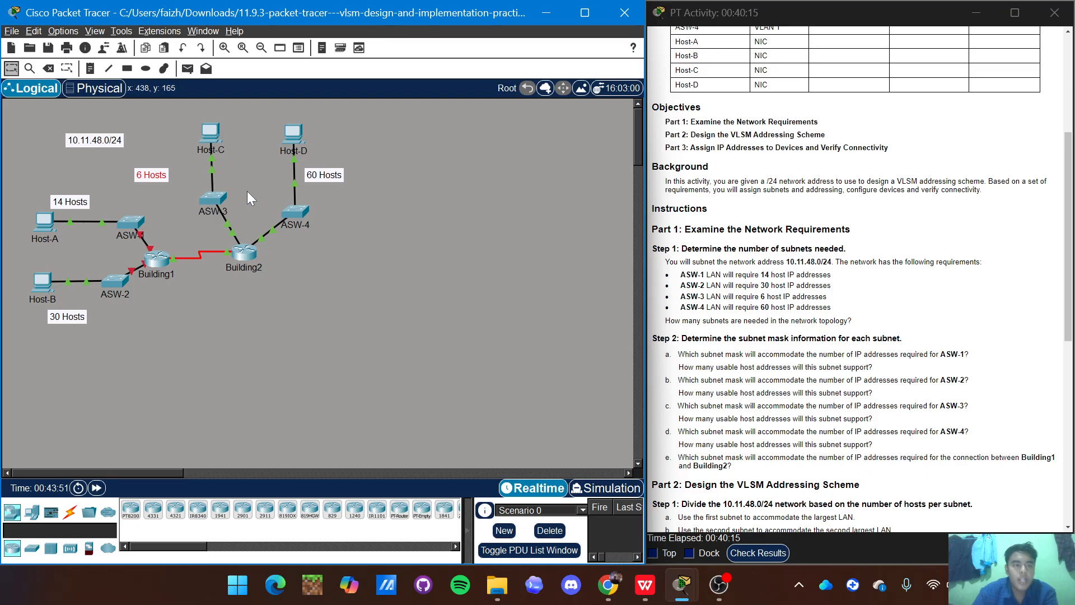
click(267, 175)
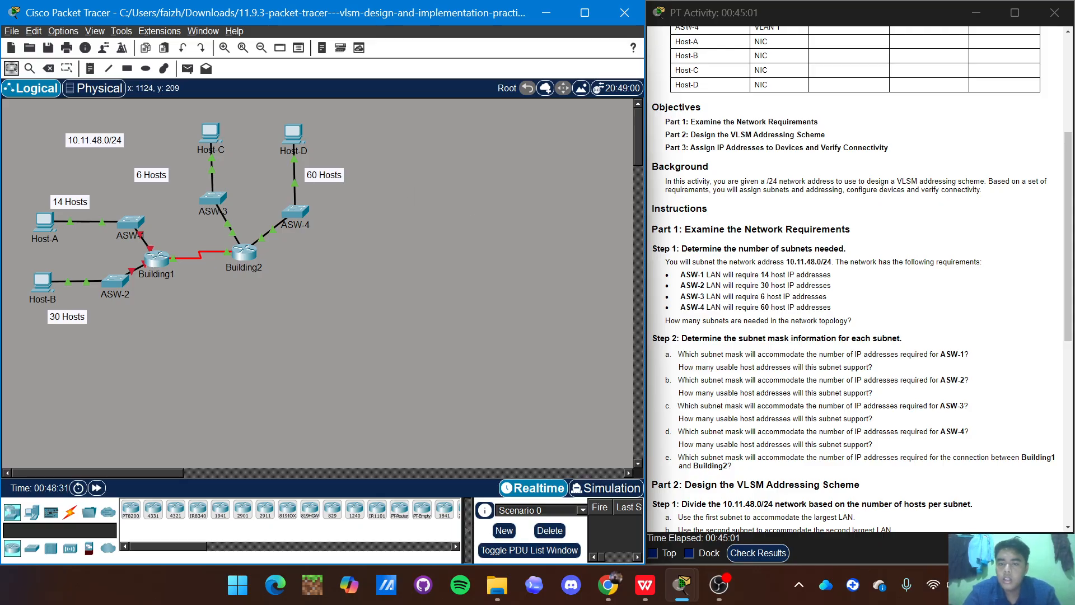
Read the Part 2 VLSM design rules, the addressing scheme rules and the Part 3 device configuration steps in the instructions
scroll(856, 280, down, 4)
key(ctrl+plus)
scroll(857, 275, down, 7)
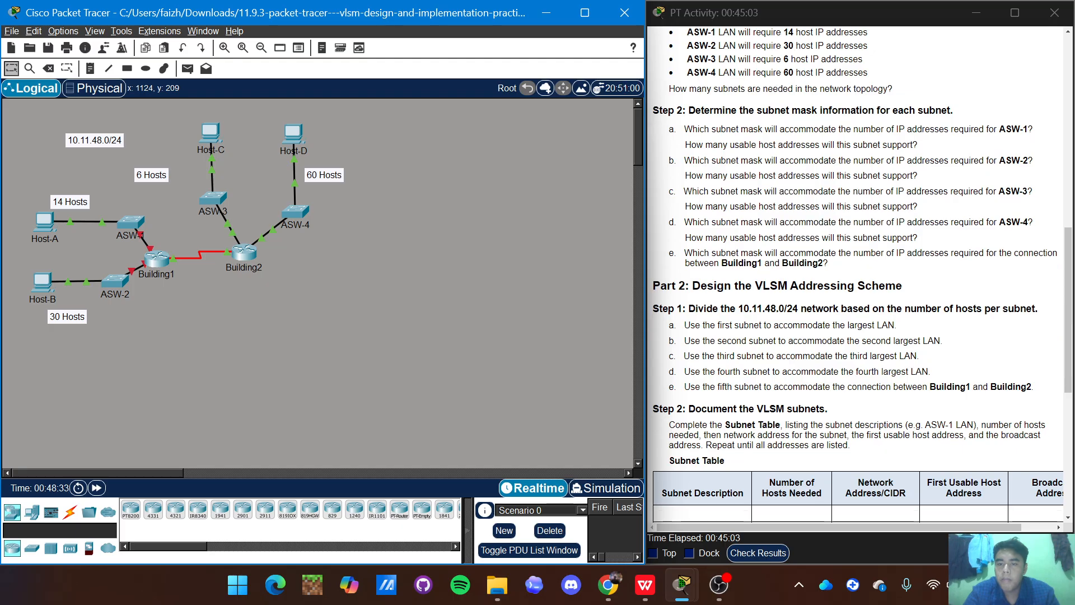
scroll(856, 275, down, 1)
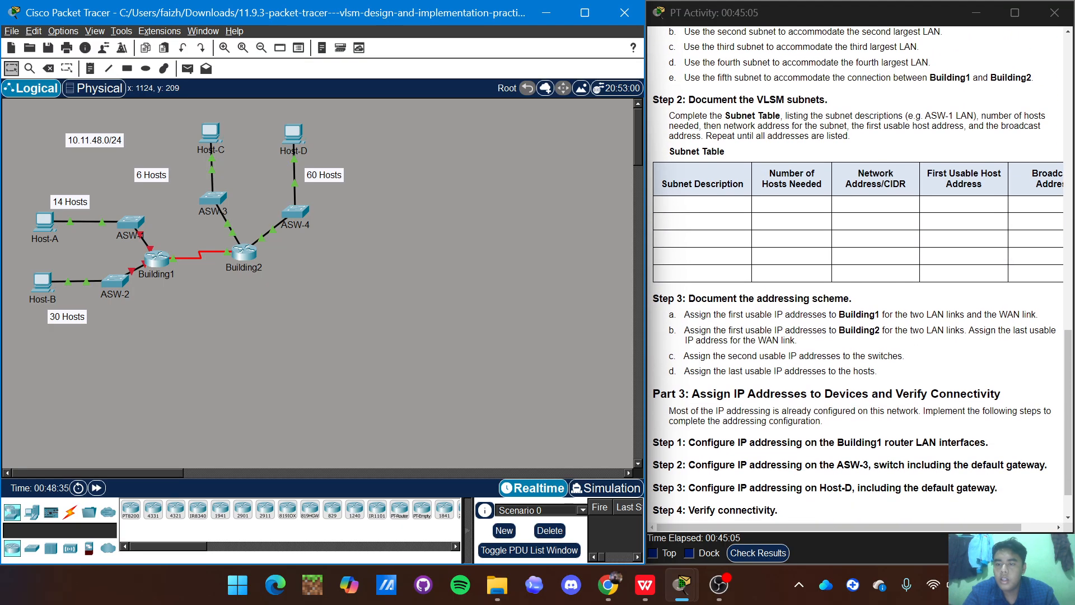
scroll(857, 275, up, 1)
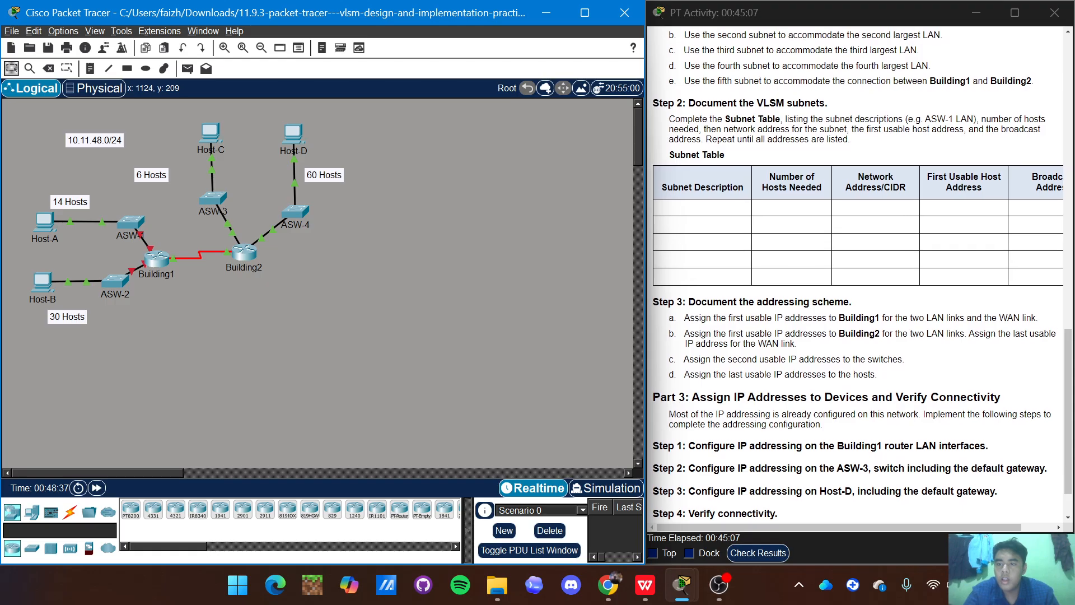
scroll(857, 275, down, 1)
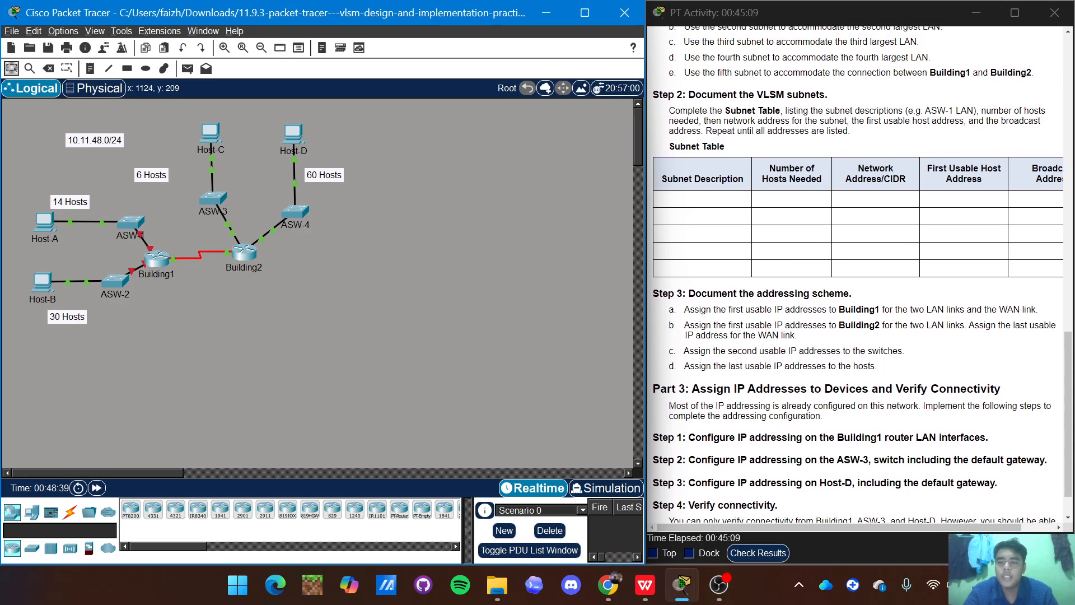
scroll(856, 274, down, 1)
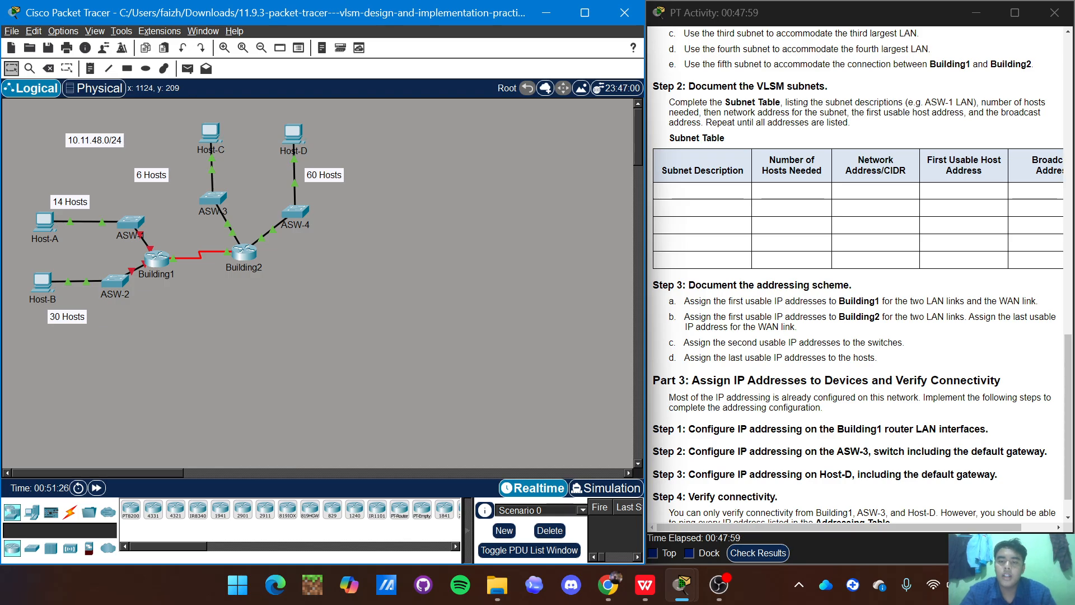
scroll(856, 275, down, 3)
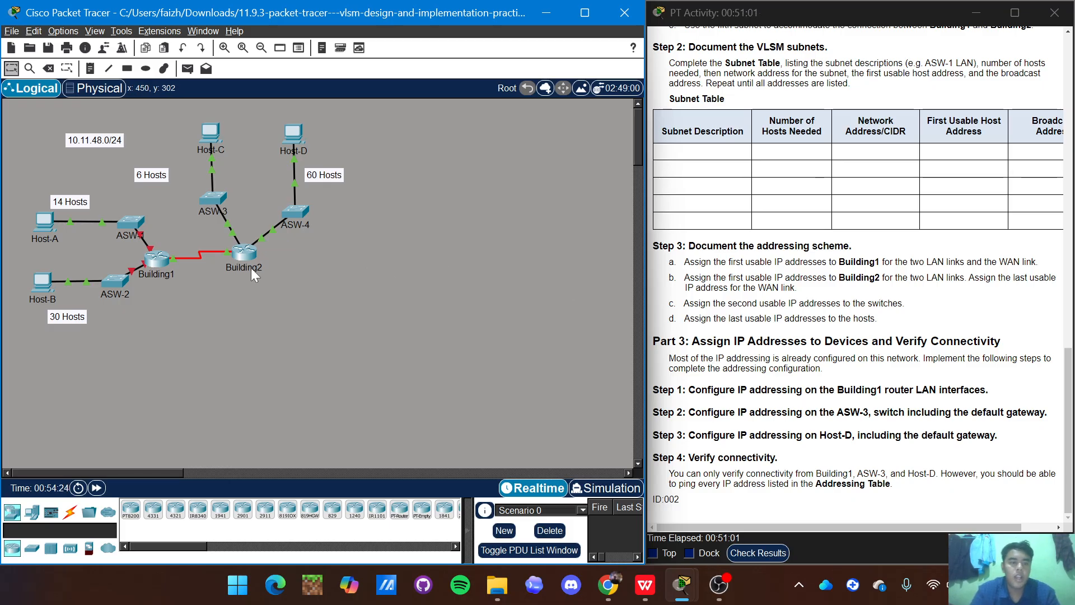
Open the Building1 router's command line and enter global configuration mode through privileged mode
click(156, 254)
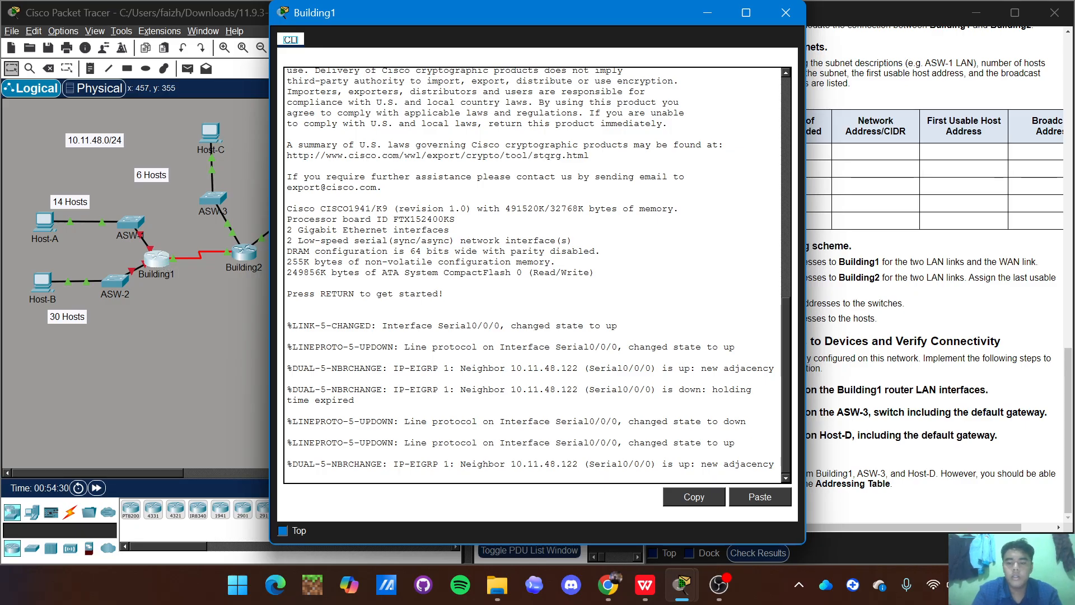
click(398, 475)
key(Return)
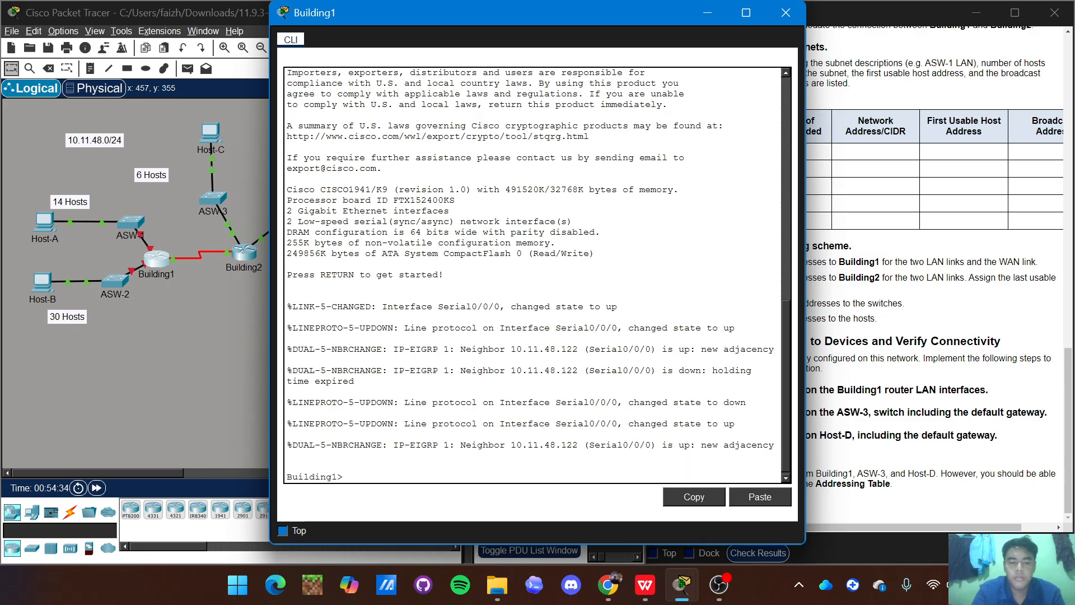
text(en)
key(Return)
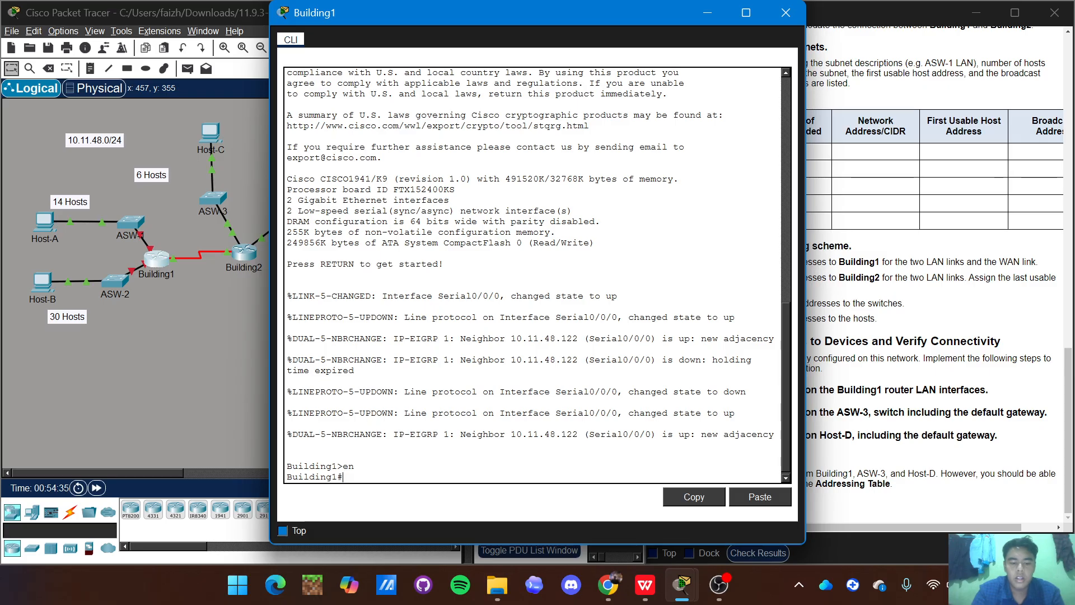
text(conf t)
key(Return)
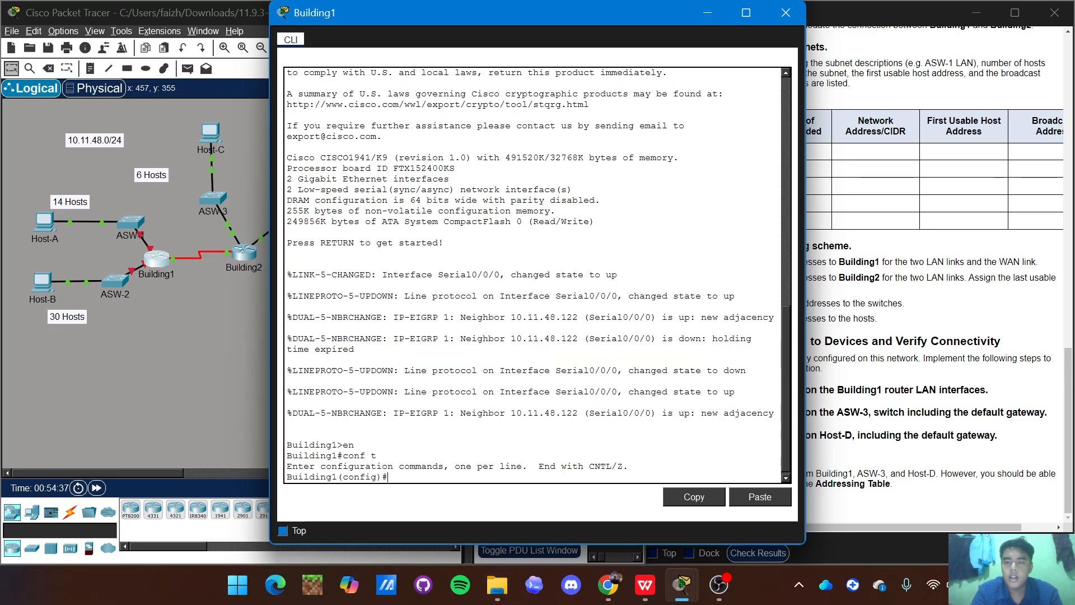
Assign IP address 10.11.48.97 with subnet mask 255.255.255.240 to Building1's g0/0 interface
text(int 0)
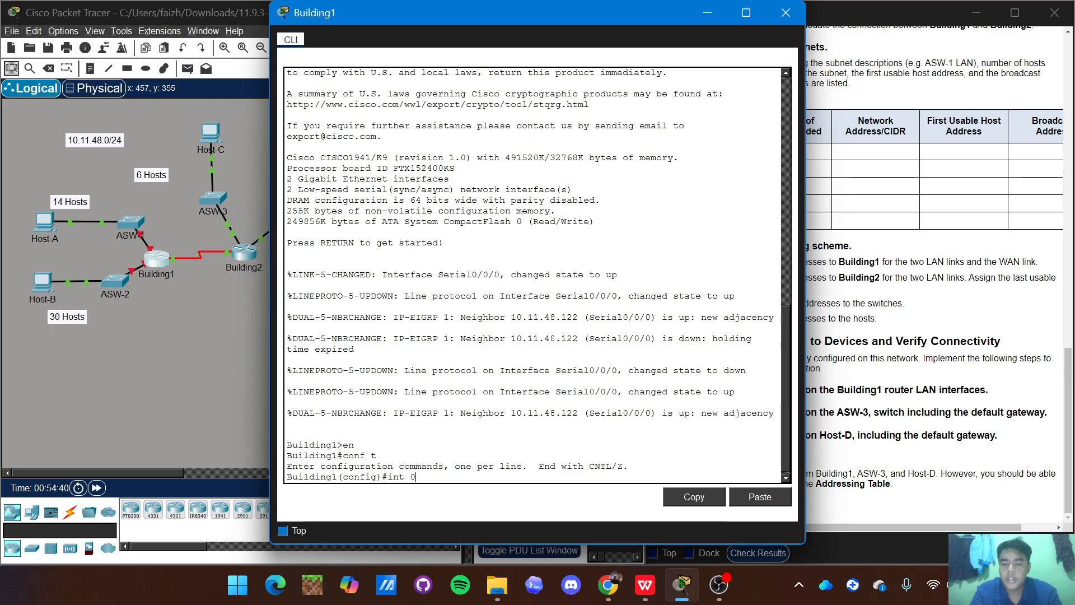
key(BackSpace)
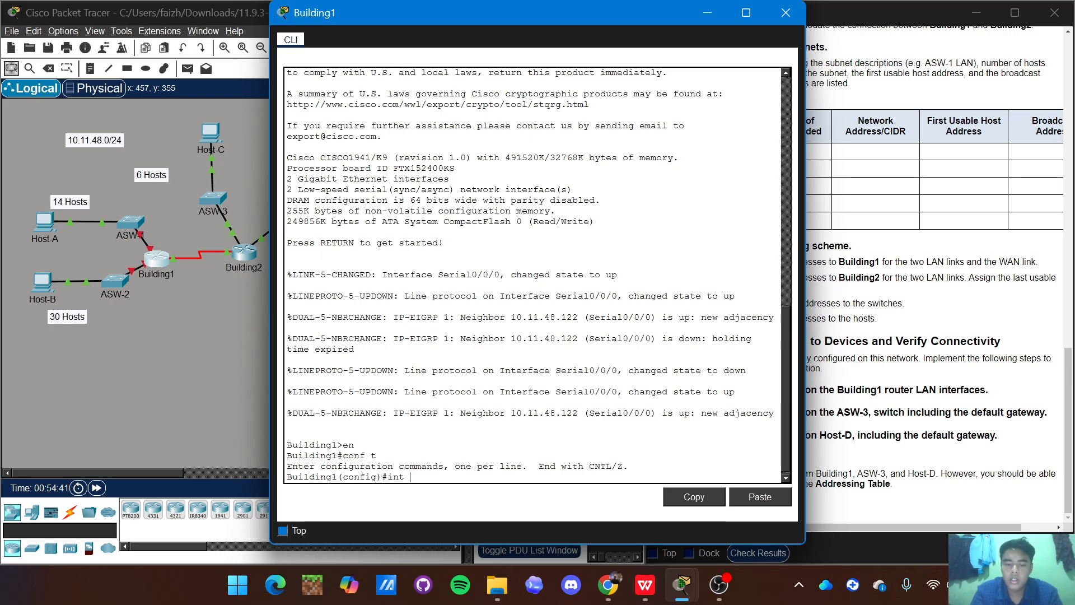
text(go/o)
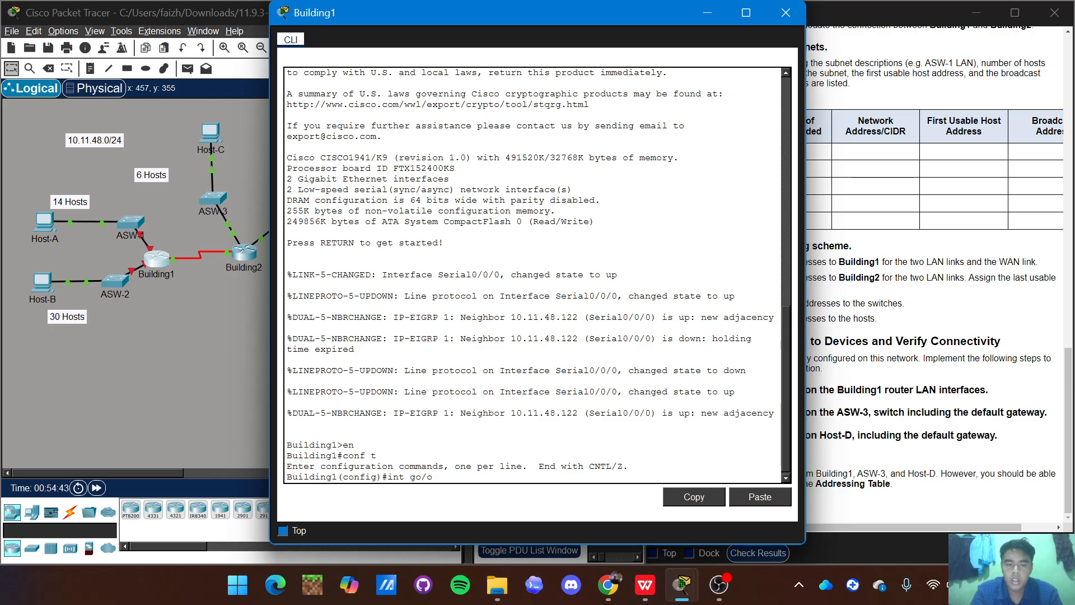
key(BackSpace)
key(BackSpace)
key(BackSpace)
text(0/0)
key(Return)
text(ip add)
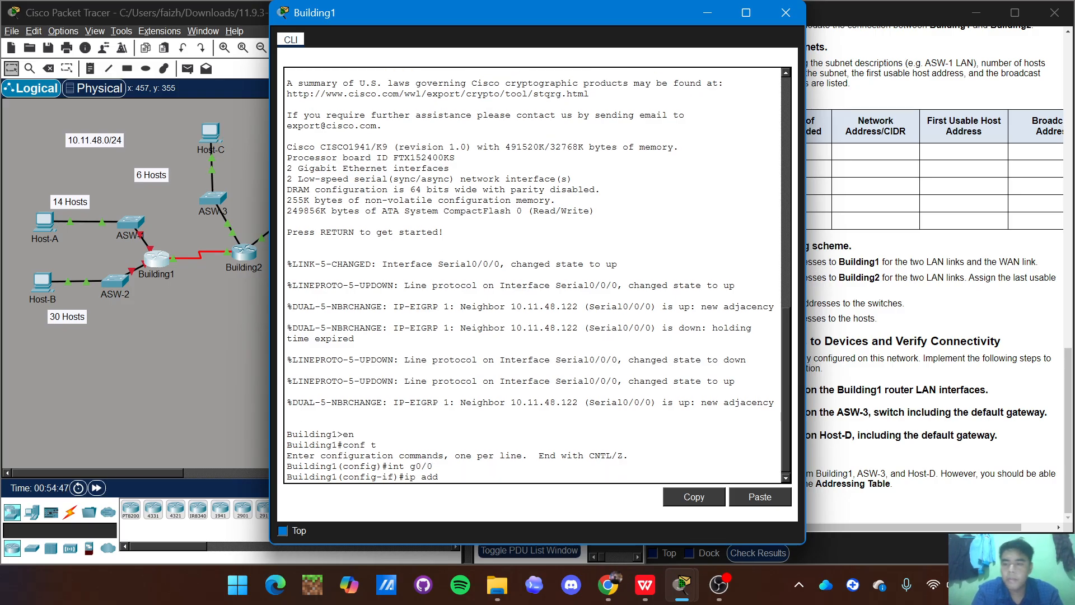
text( 10.11)
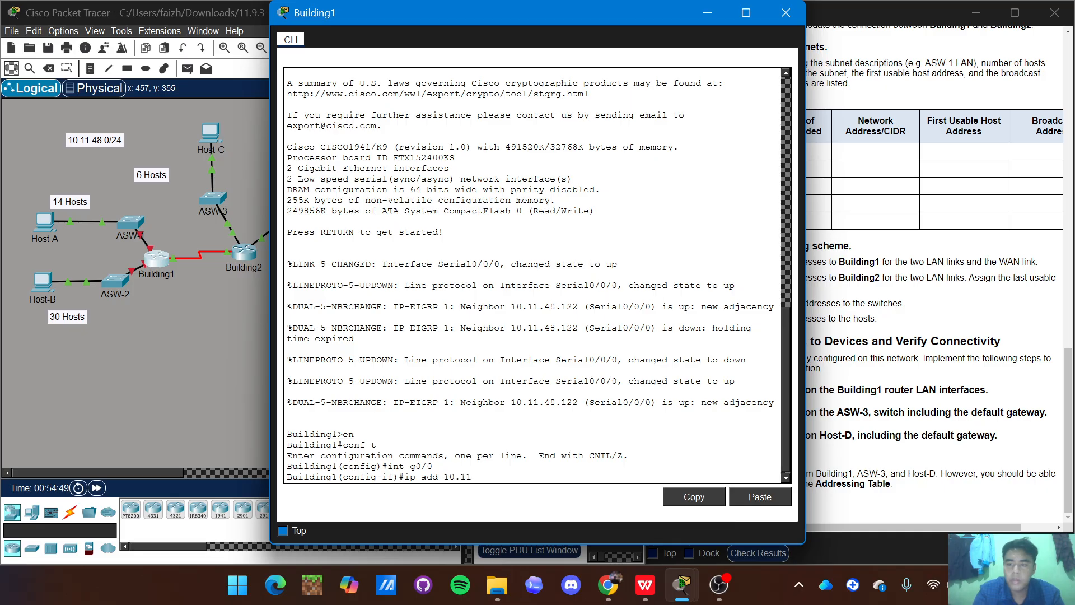
text(.48)
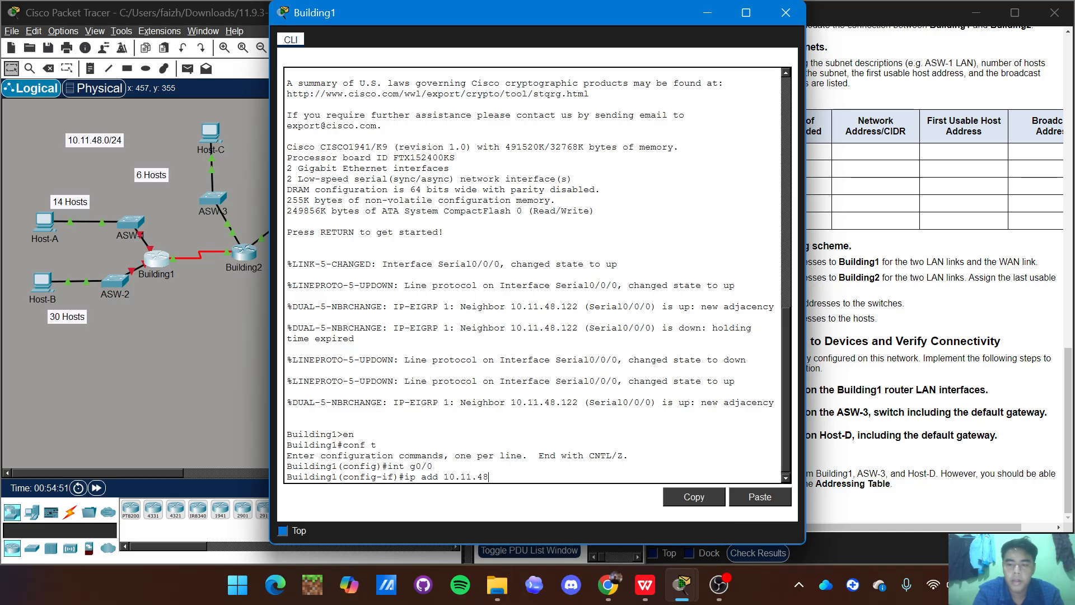
text(.)
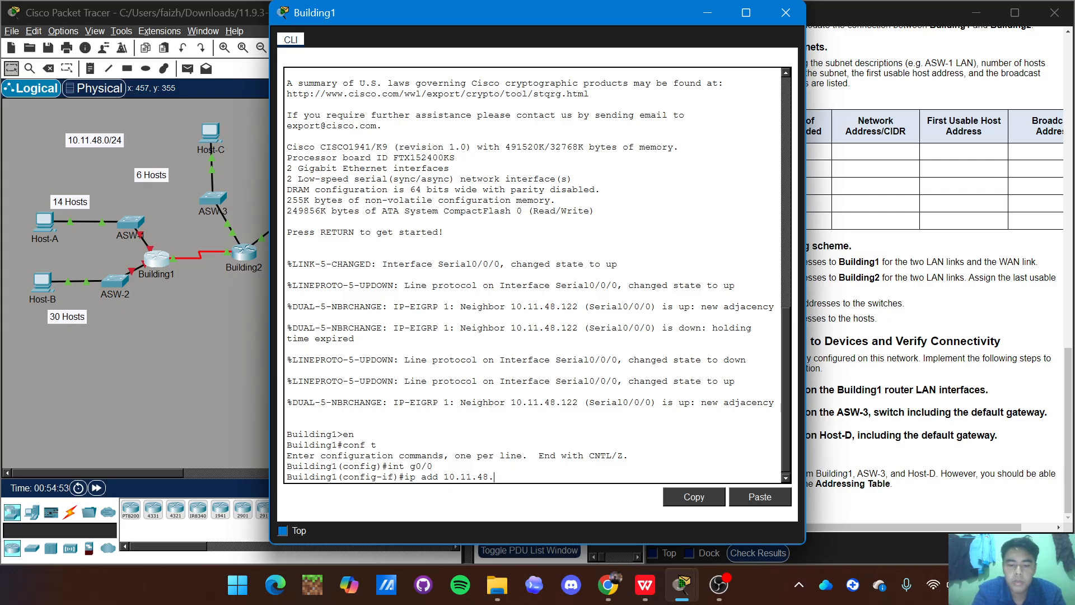
text(97)
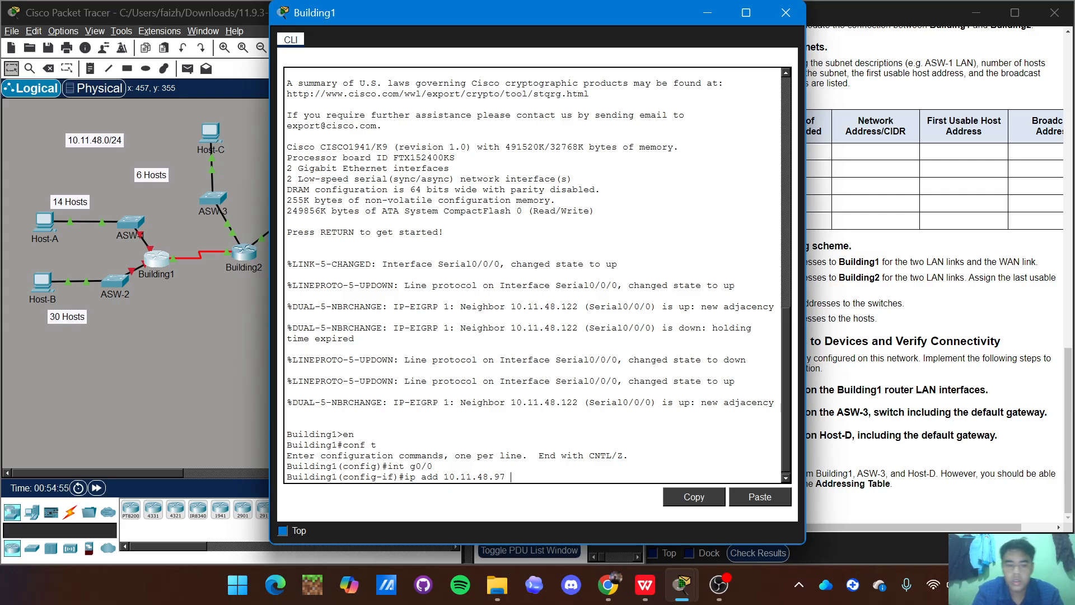
text( 255.255.255)
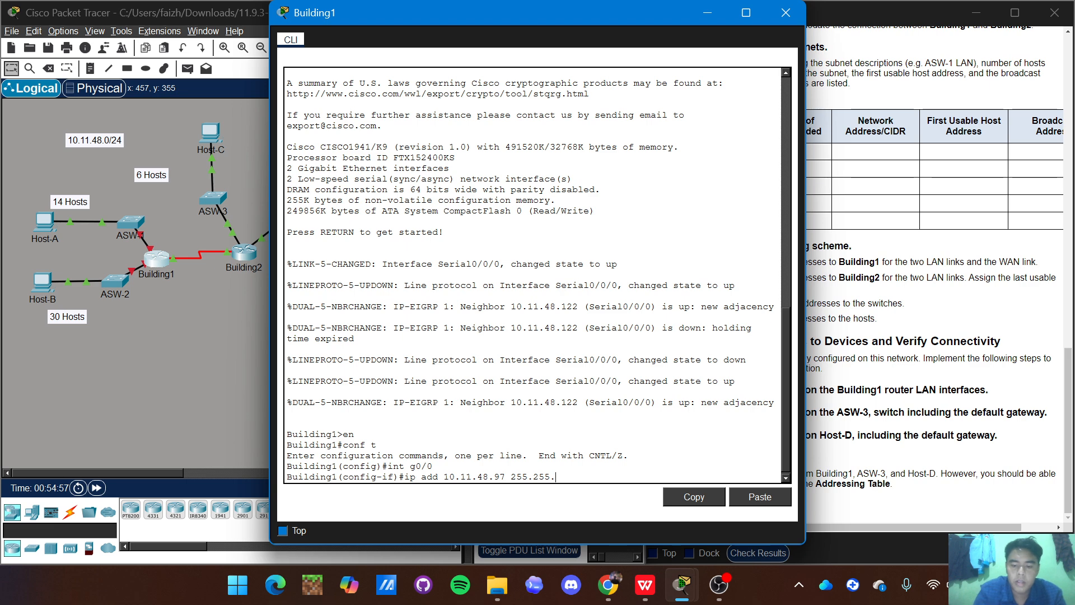
text(.0)
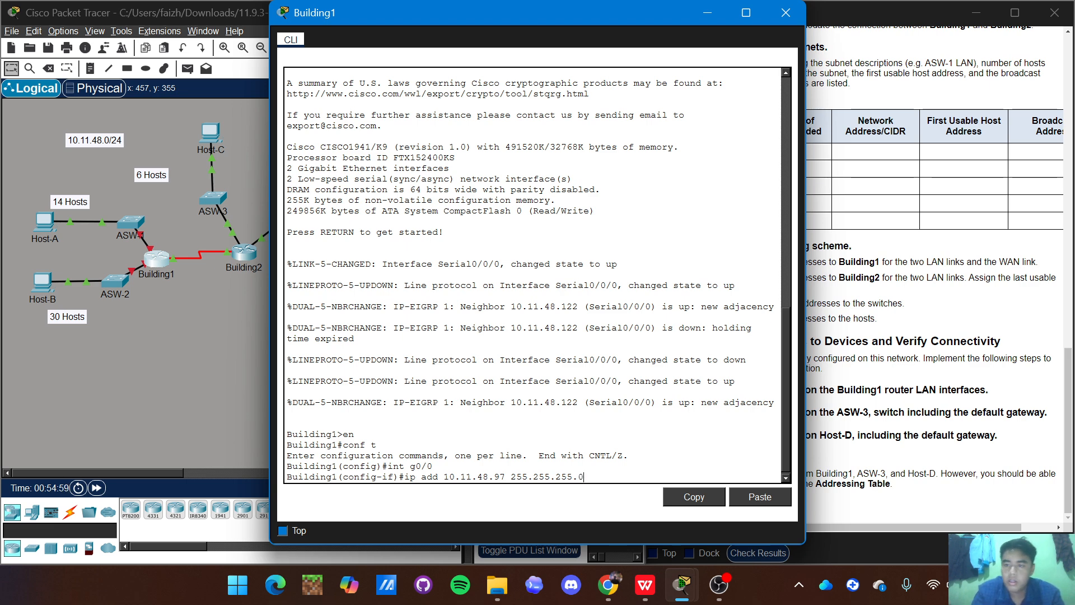
key(BackSpace)
text(240)
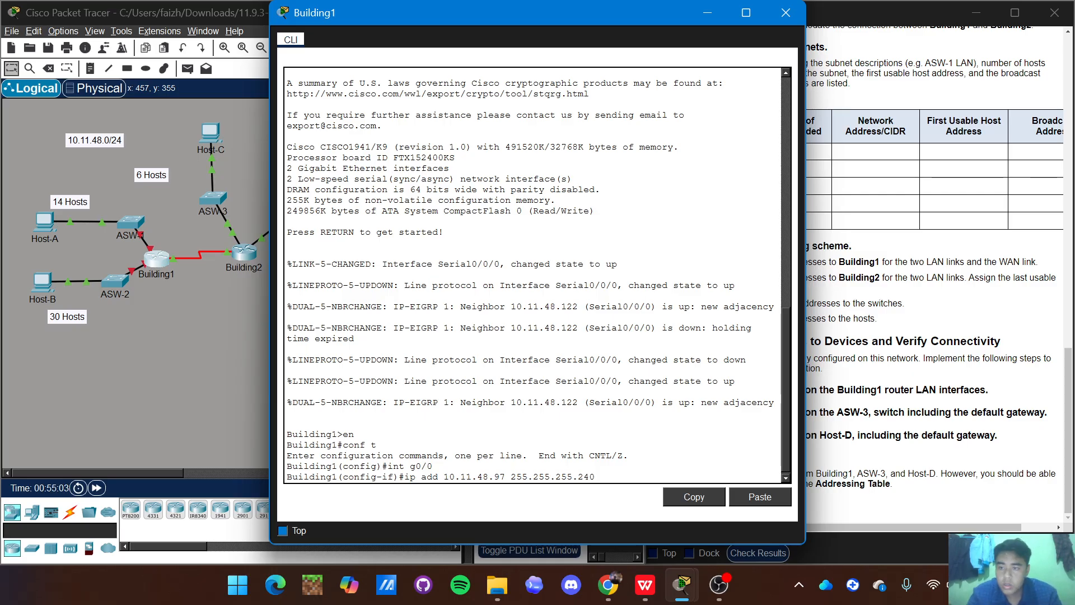
key(Return)
Enable the g0/0 interface with no shut and return to global configuration mode
text(no shut)
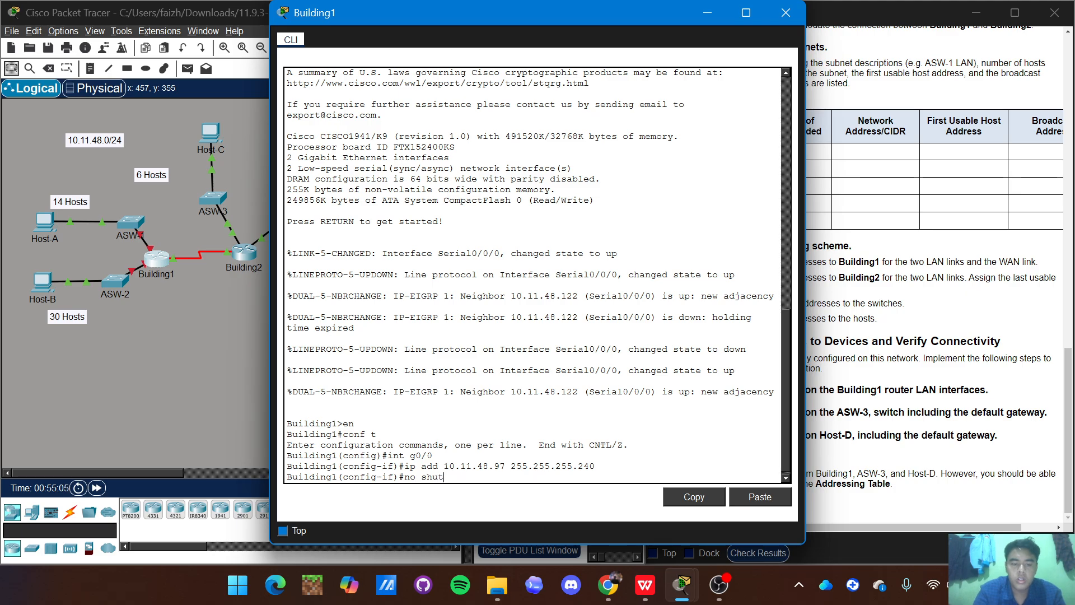
key(Return)
text(exit)
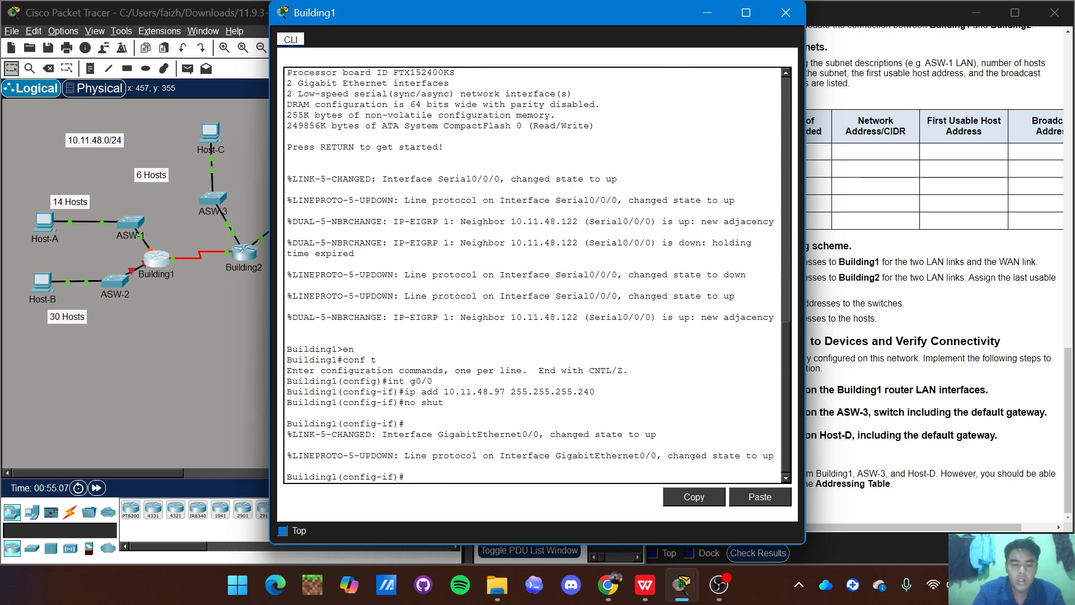
key(Return)
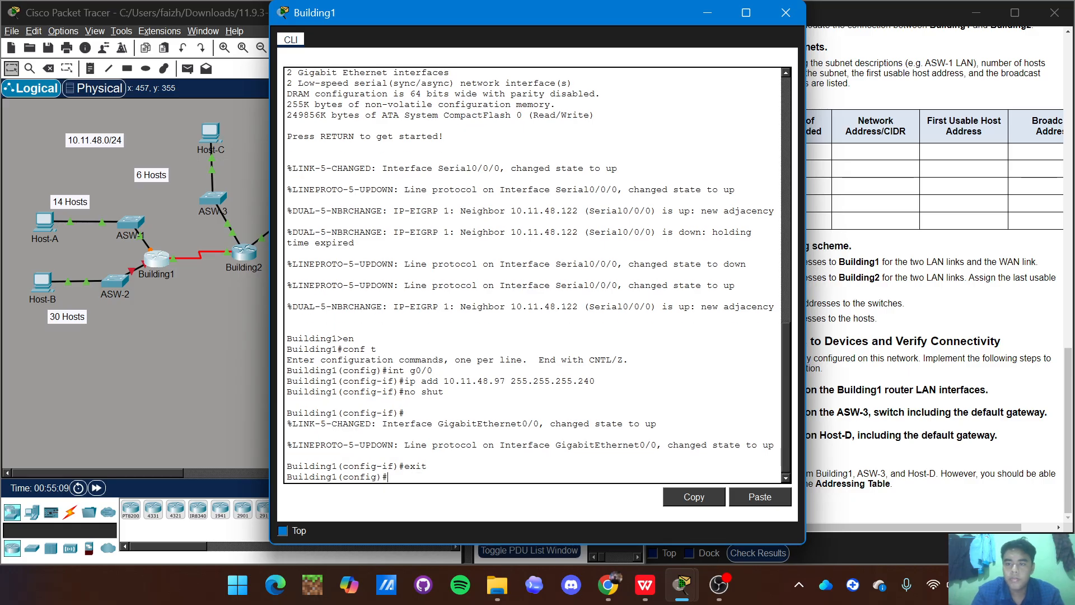
Assign IP address 10.11.48.65 with subnet mask 255.255.255.224 to Building1's g0/1 interface
text(int )
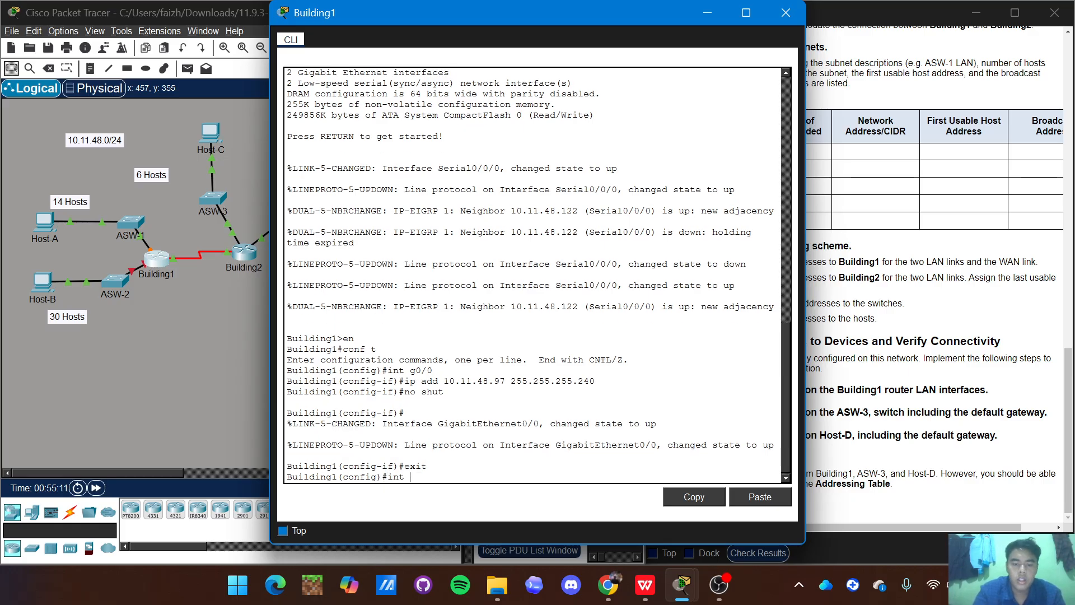
text(g0/1)
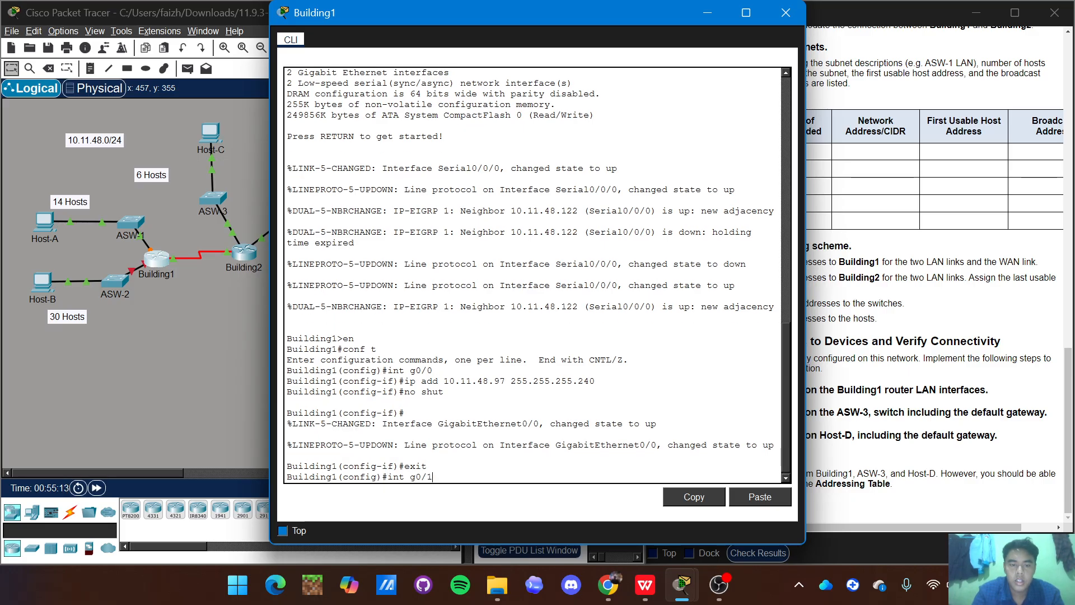
key(Return)
text(ilding1(config-if)#ip ad)
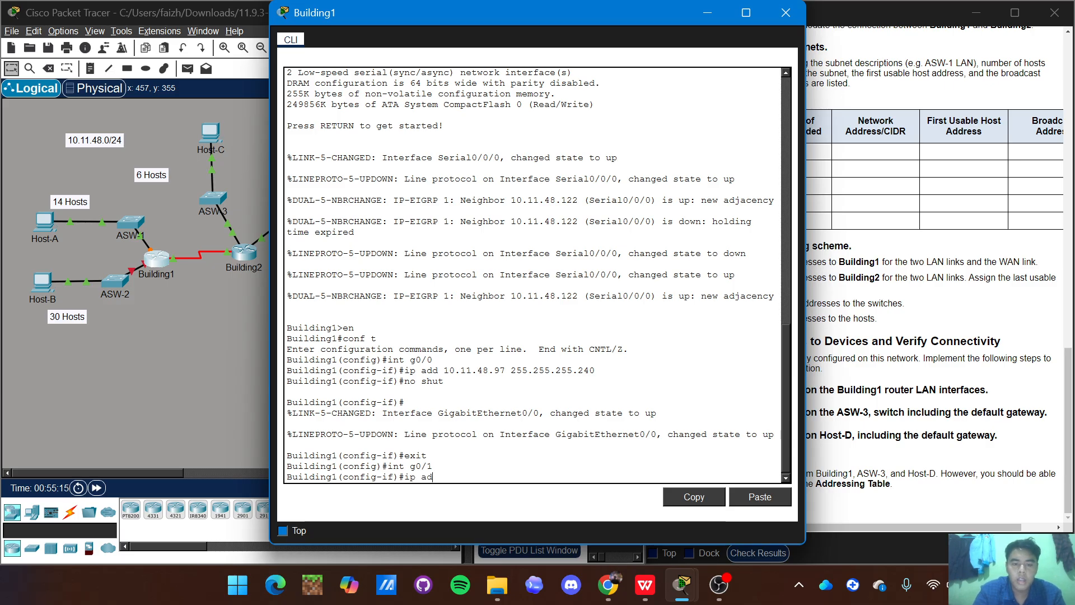
text(d 10.1)
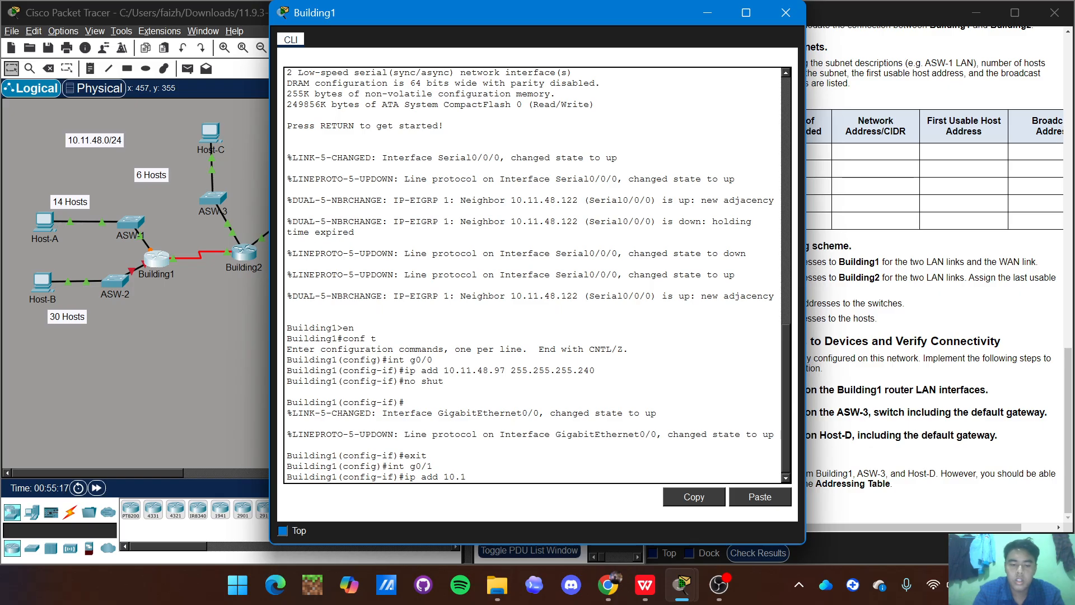
text(1.48)
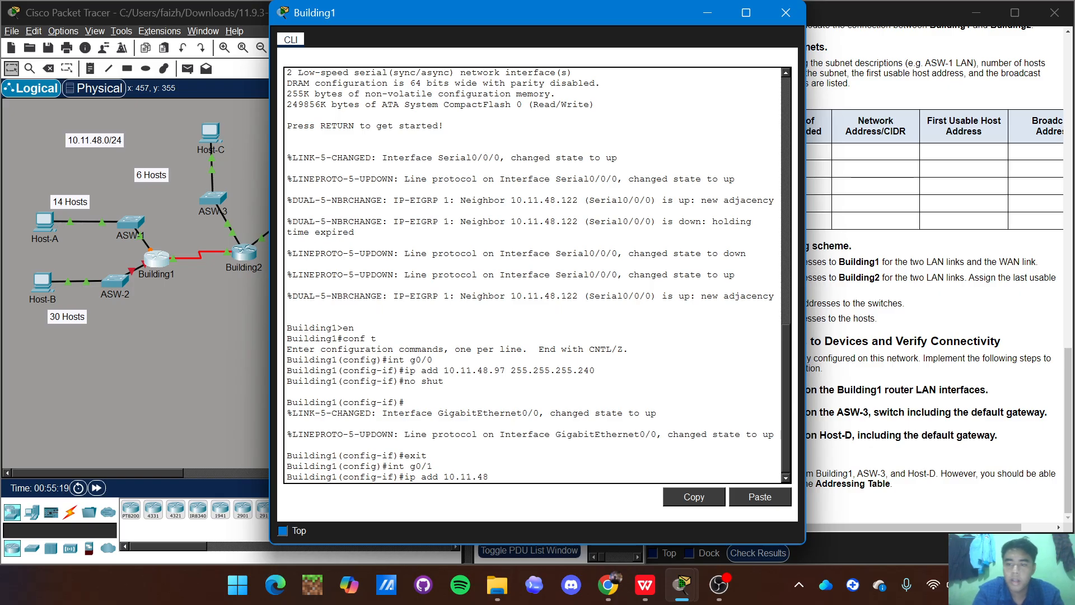
text(.65)
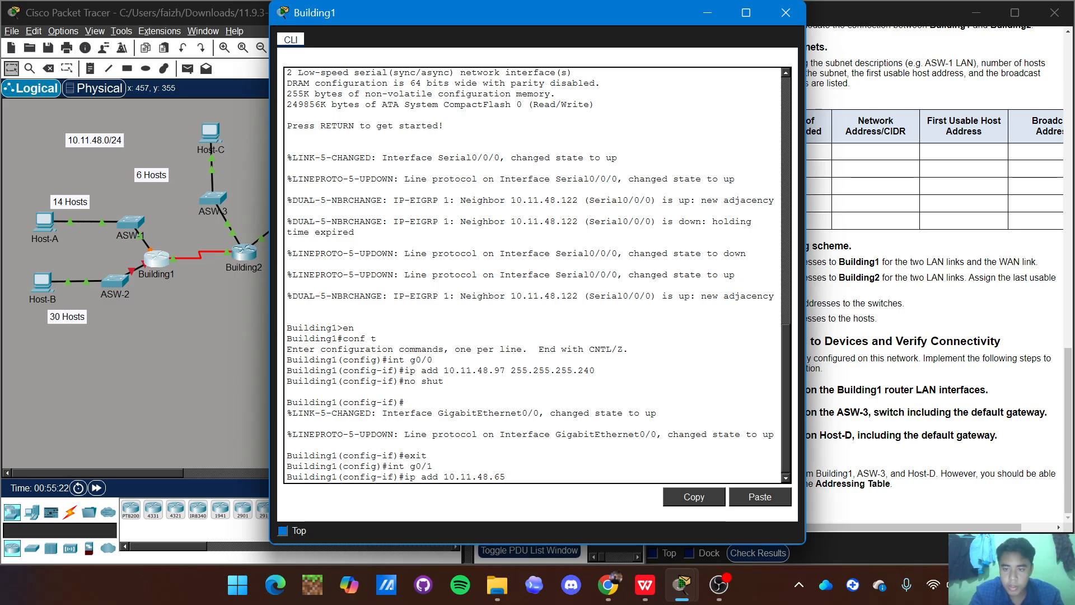
text( 255.255)
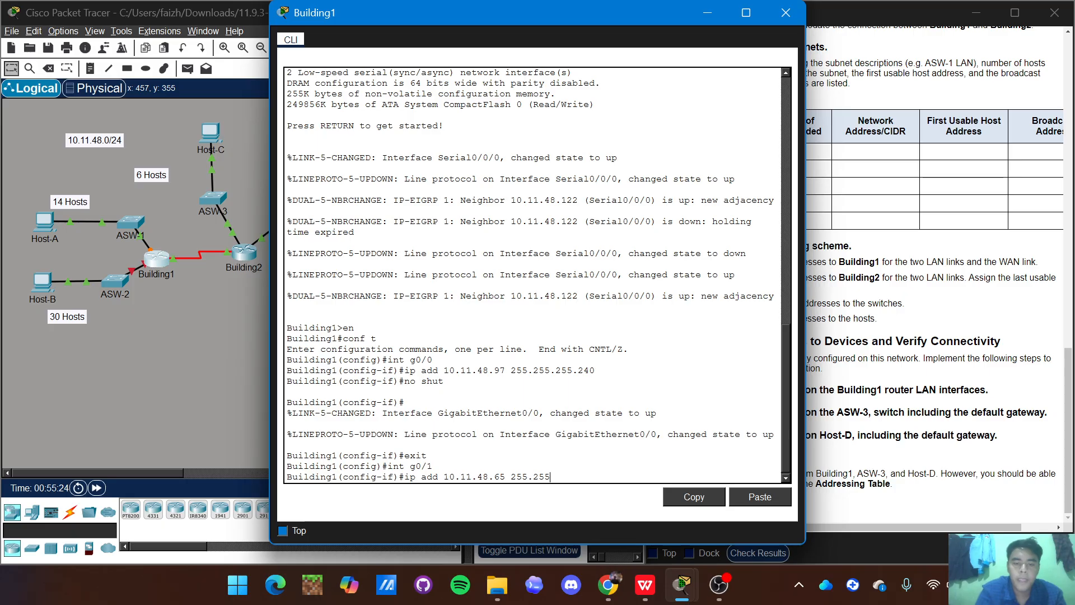
text(.255.)
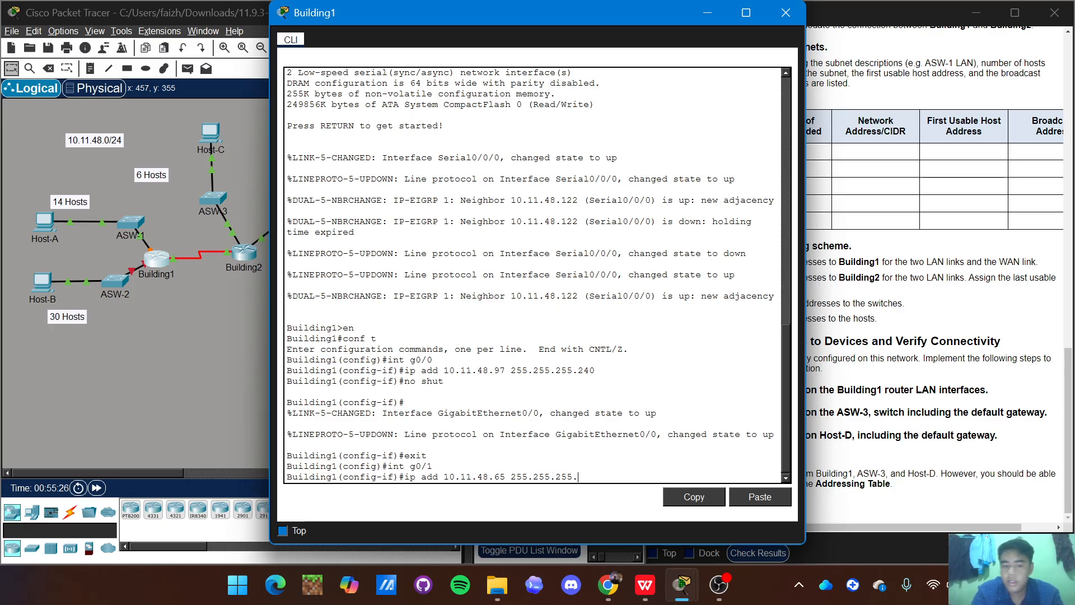
text(224)
key(Return)
Enable the g0/1 interface with no shut and return to global configuration mode
text(no shut)
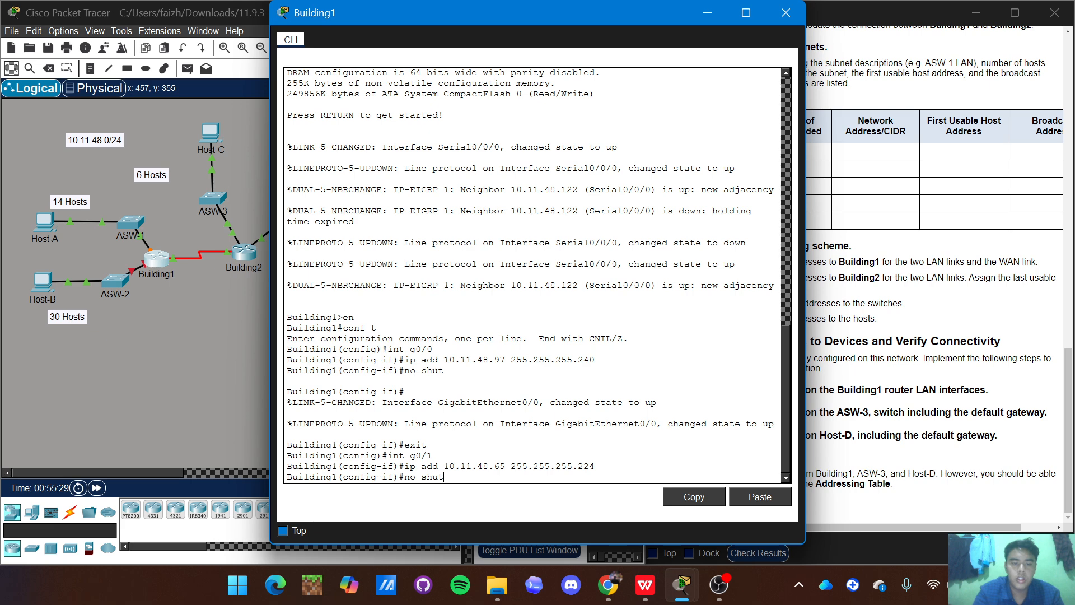
key(Return)
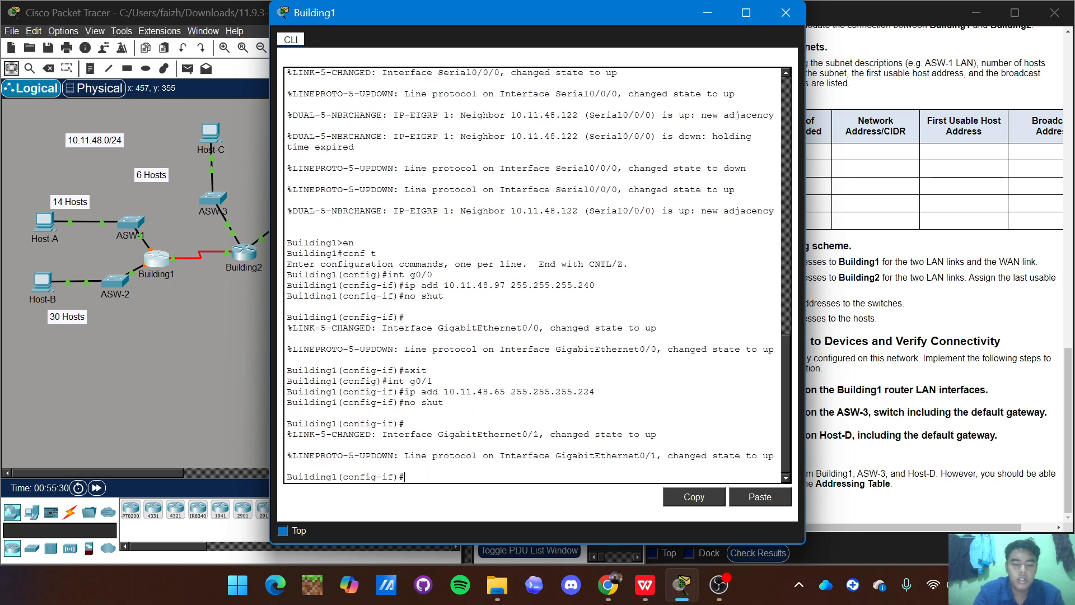
text(exit)
key(Return)
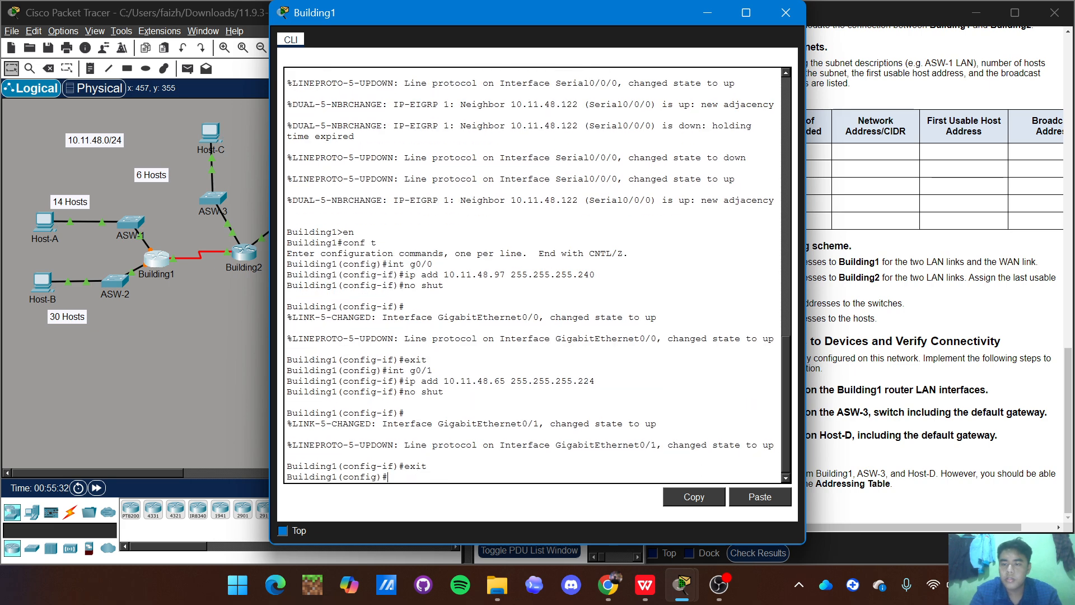
Assign IP address 10.11.48.121 with subnet mask 255.255.255.252 to Building1's s0/0/0 interface
text(i)
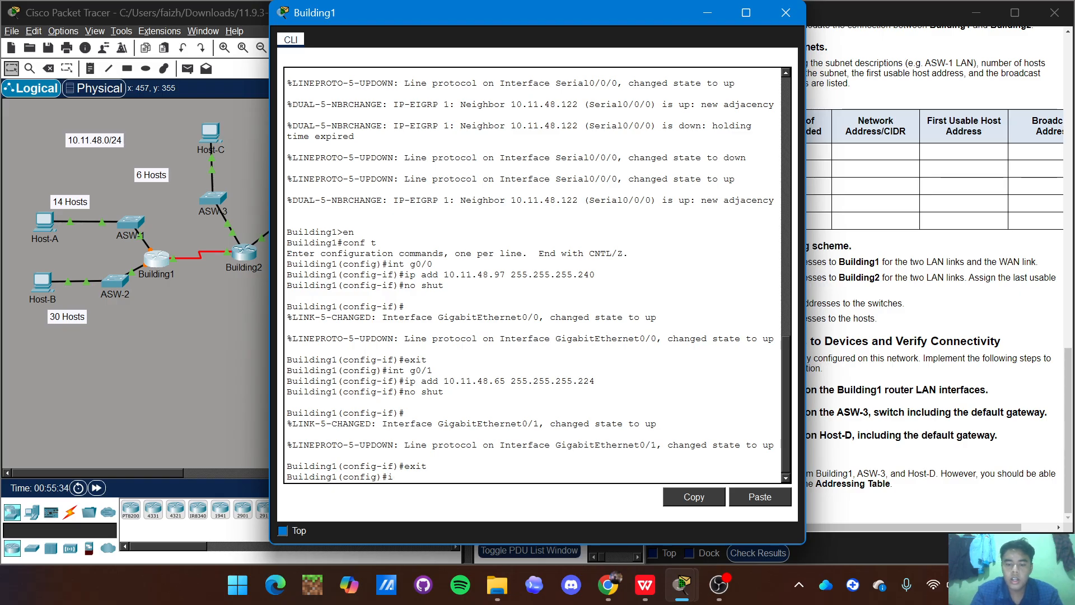
text(nt s0/0/)
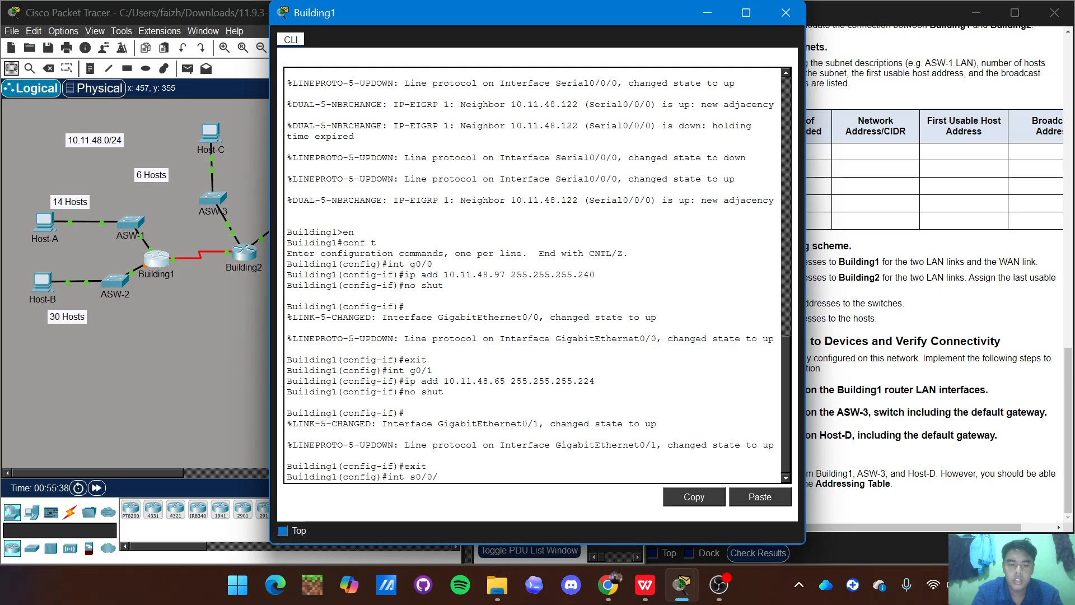
text(0)
key(Return)
text(ip)
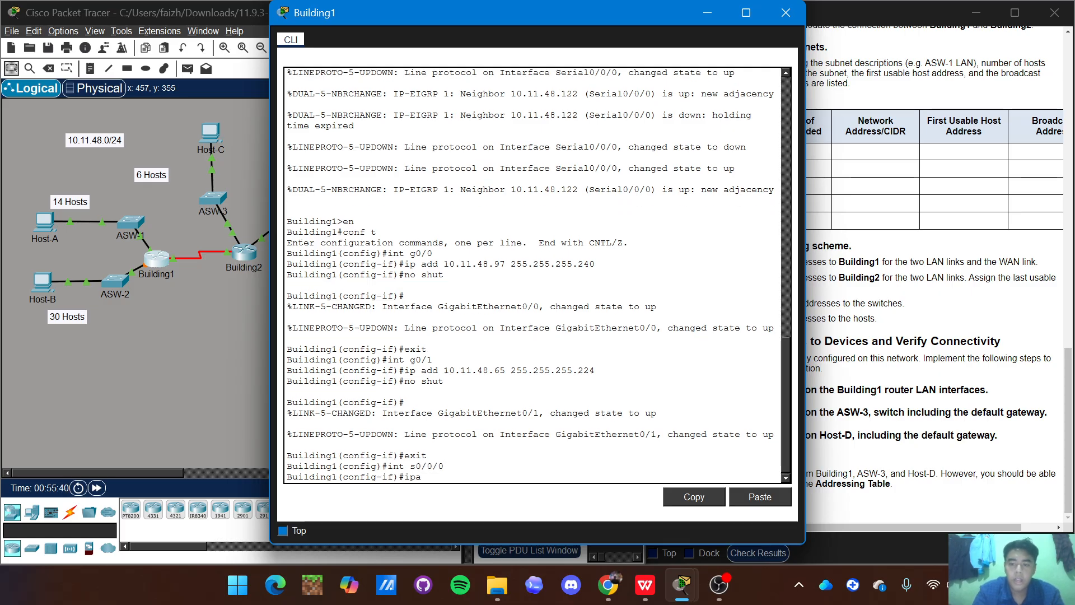
text( add )
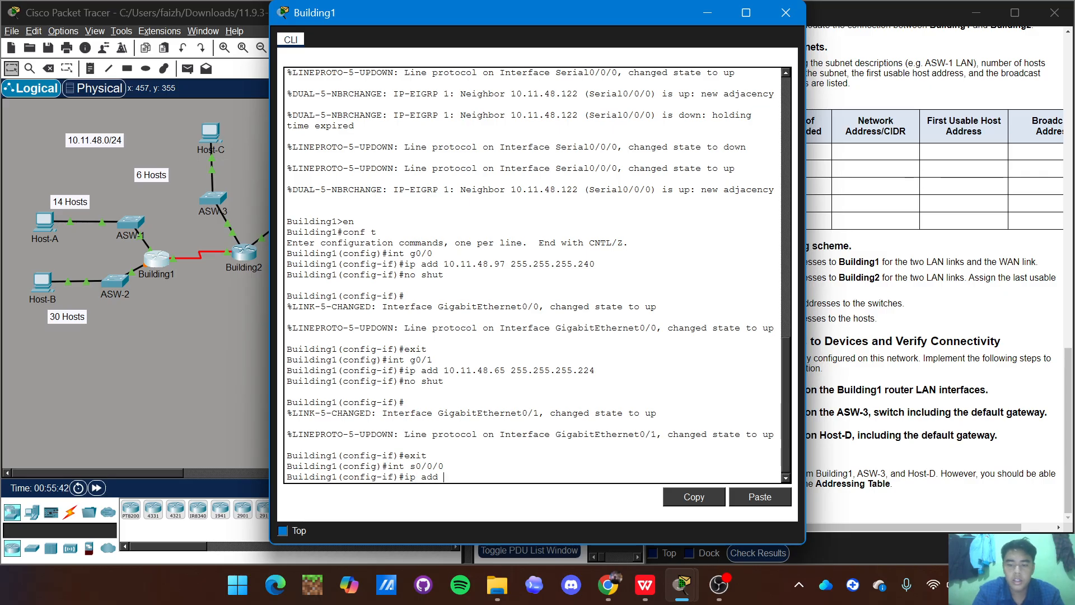
text(10.11.48.)
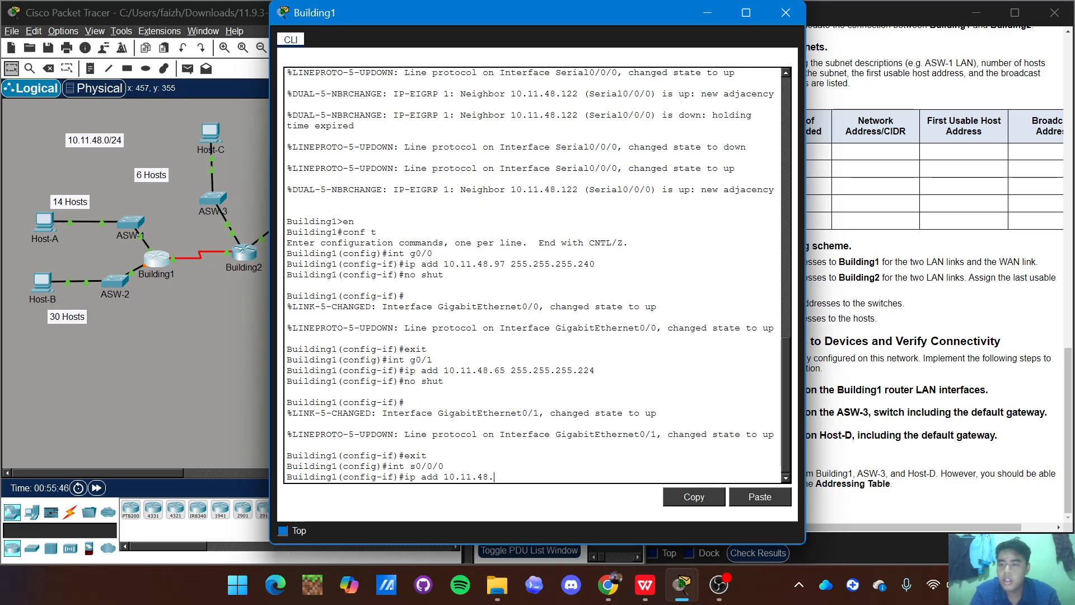
text(121)
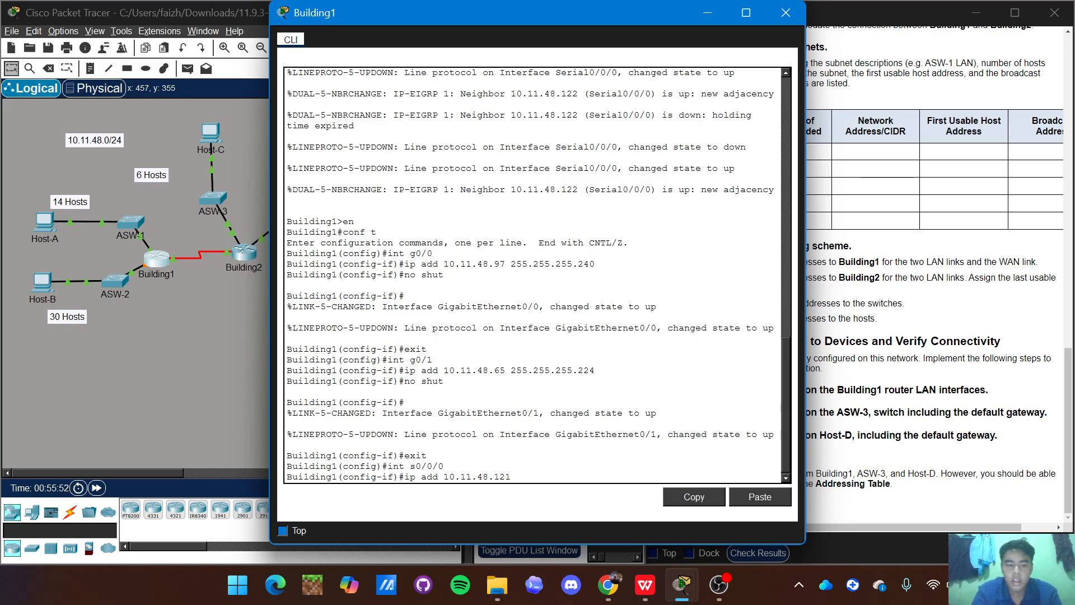
text(255.2)
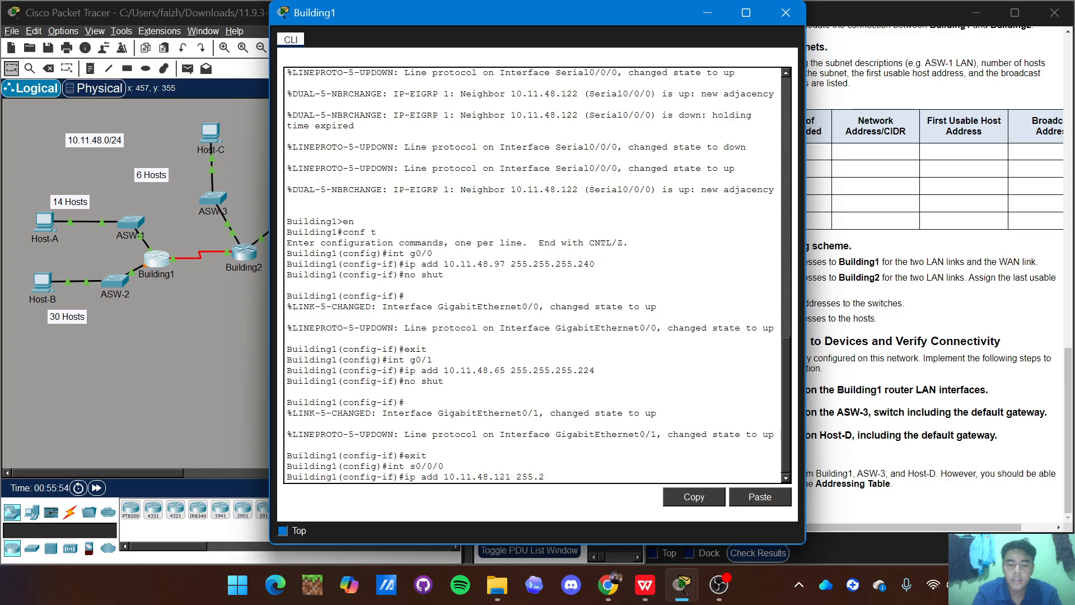
text(55.255)
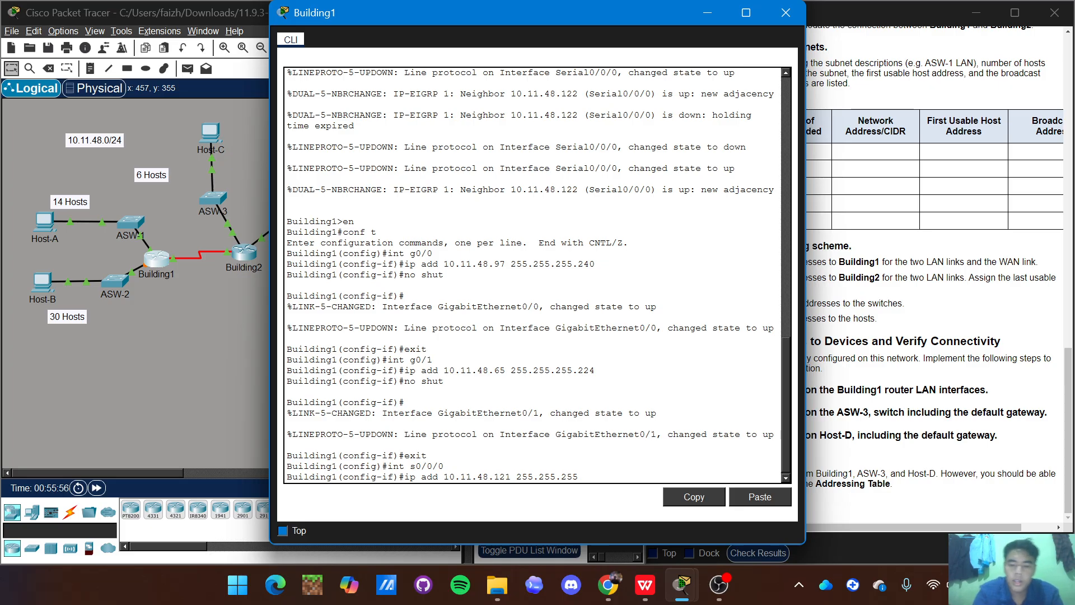
text(.252)
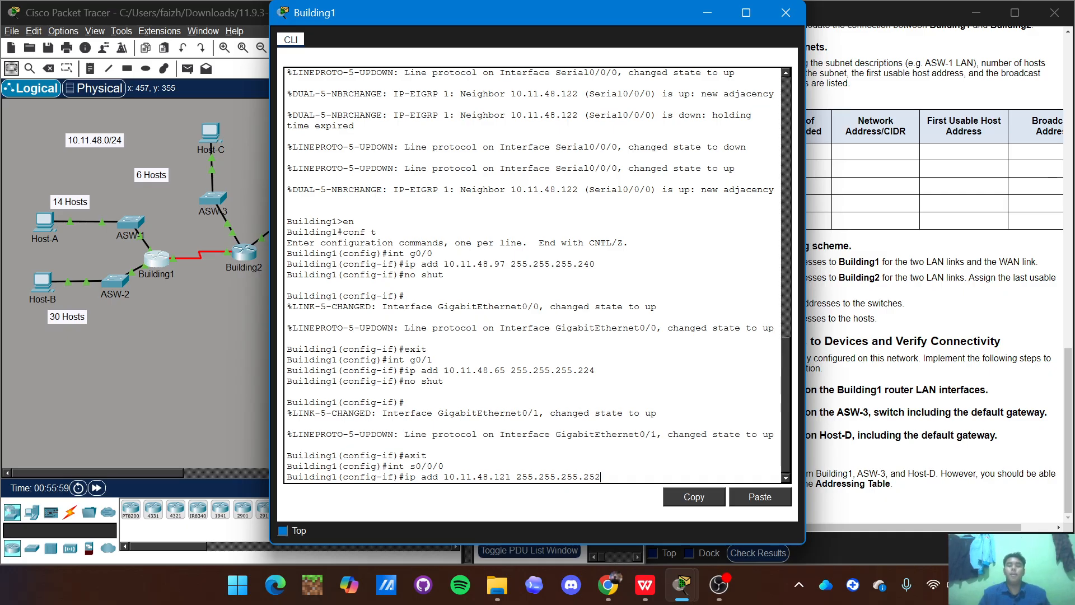
key(Return)
Enable the s0/0/0 interface with no shut and leave configuration mode for privileged mode
text(no )
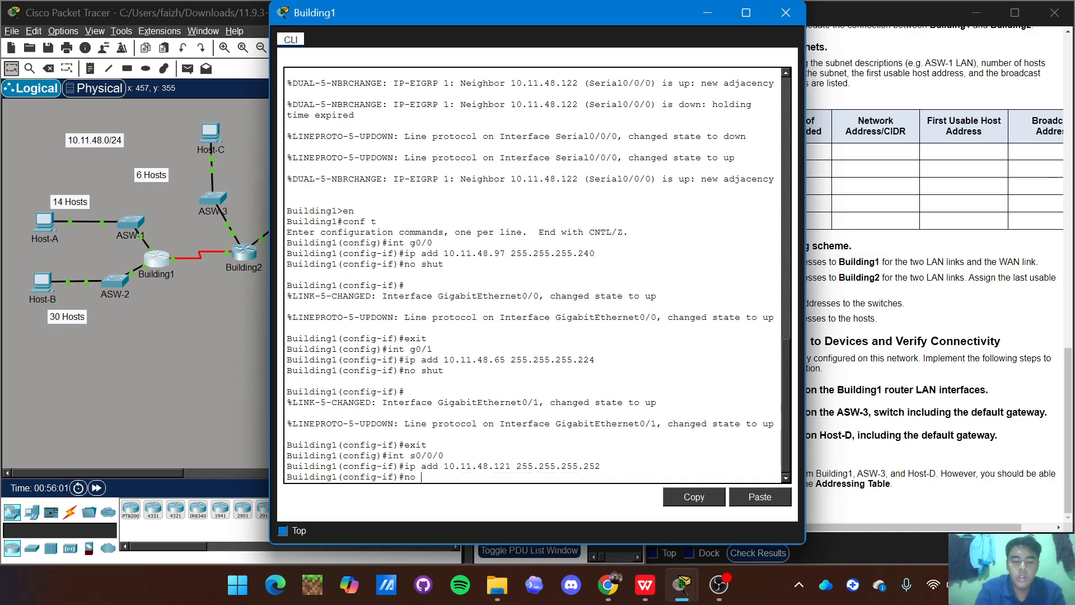
text(shut)
key(Return)
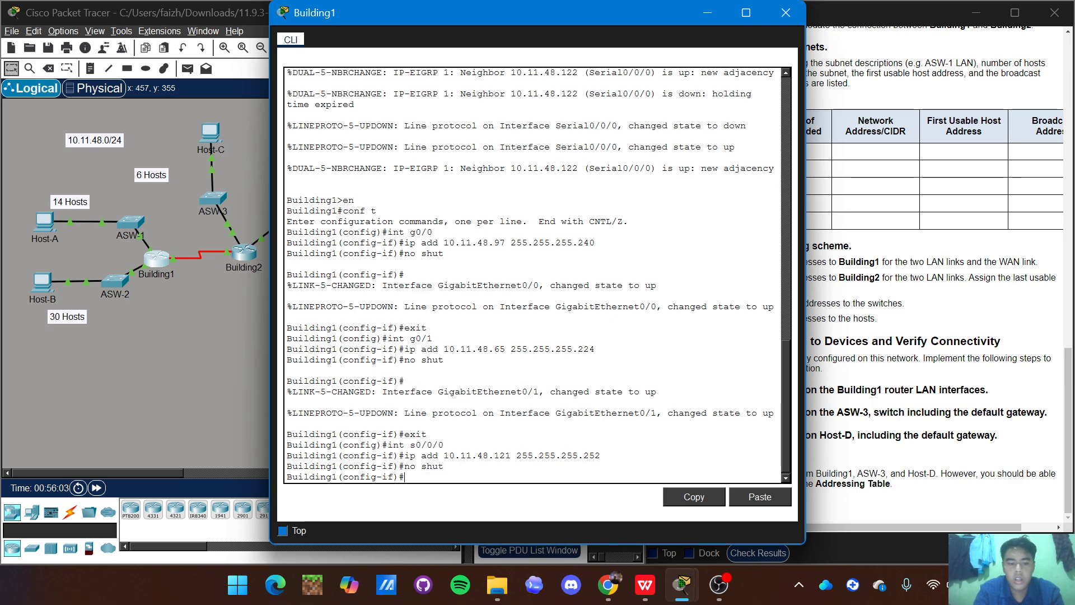
text(exit)
key(Return)
text(e)
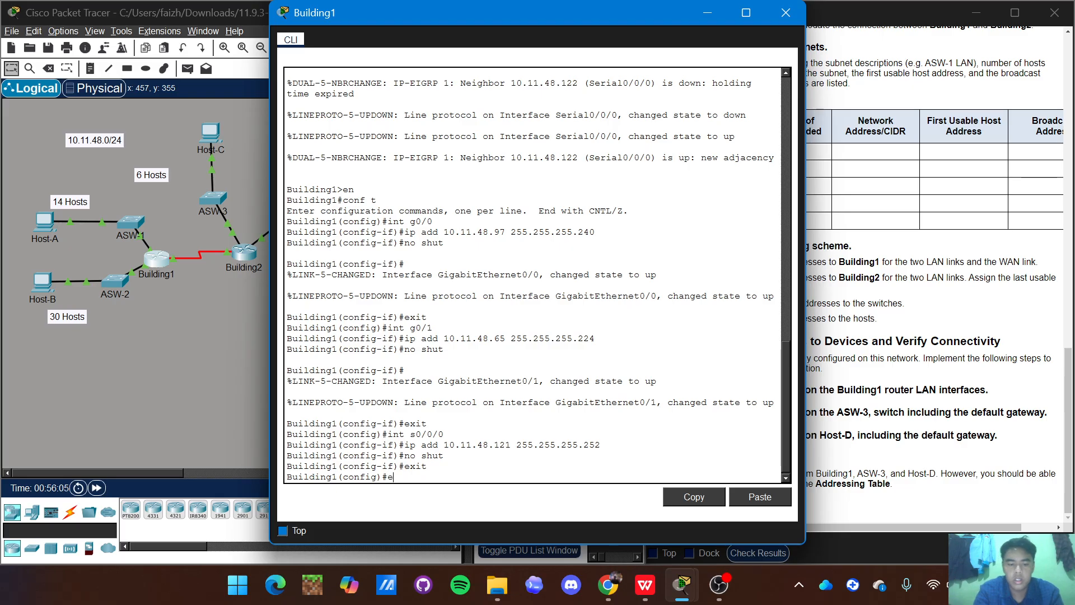
text(nd)
key(Return)
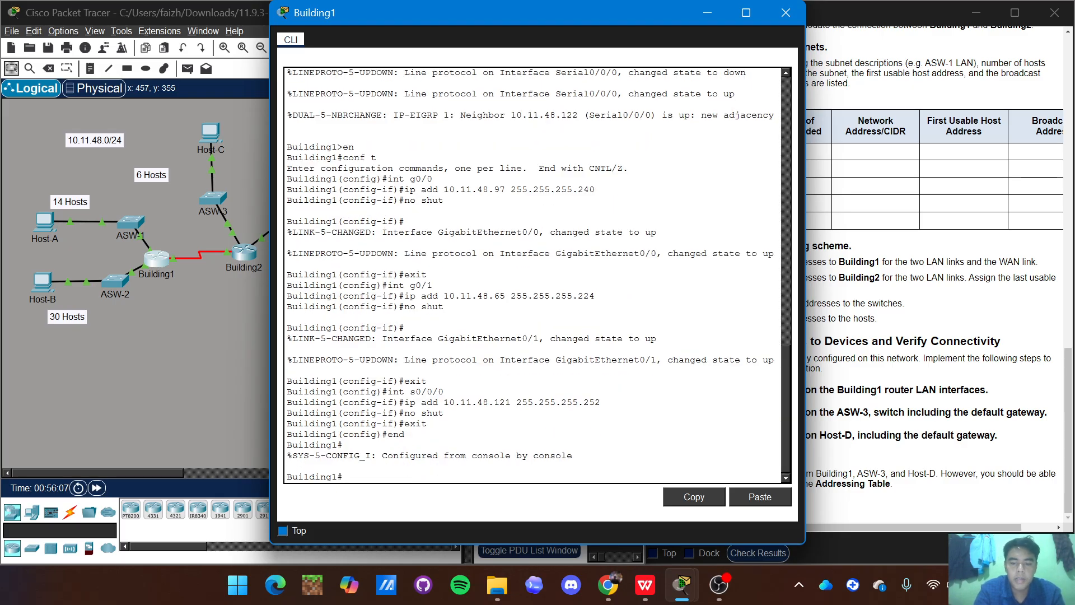
Save Building1's running-config to startup-config with the default destination filename, and close the router's window
text(copy)
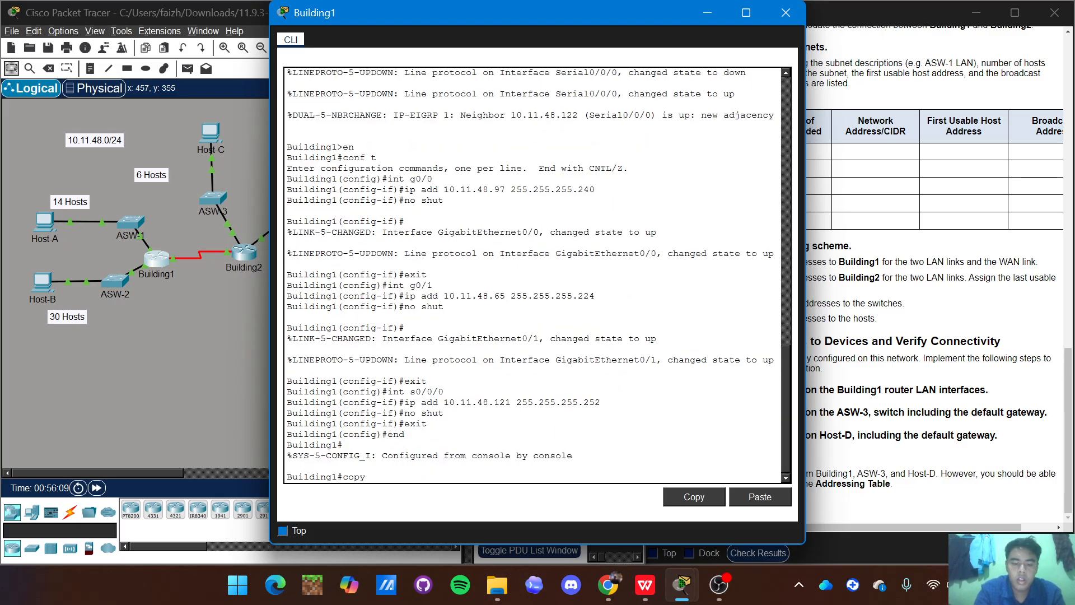
text( running)
key(Tab)
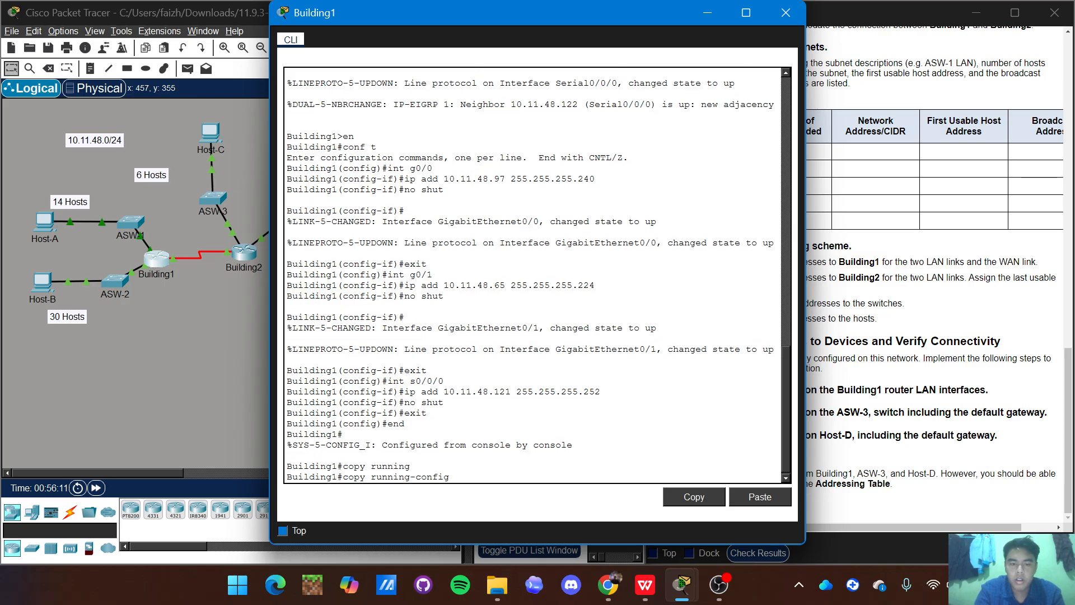
text(t)
text(tart)
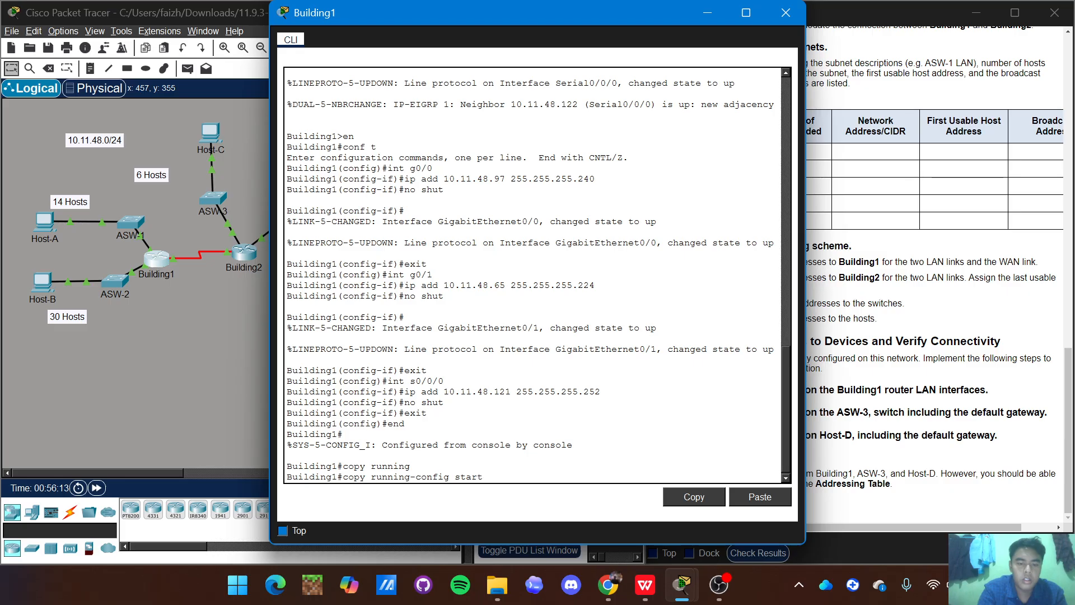
key(Tab)
key(Return)
key(Return)
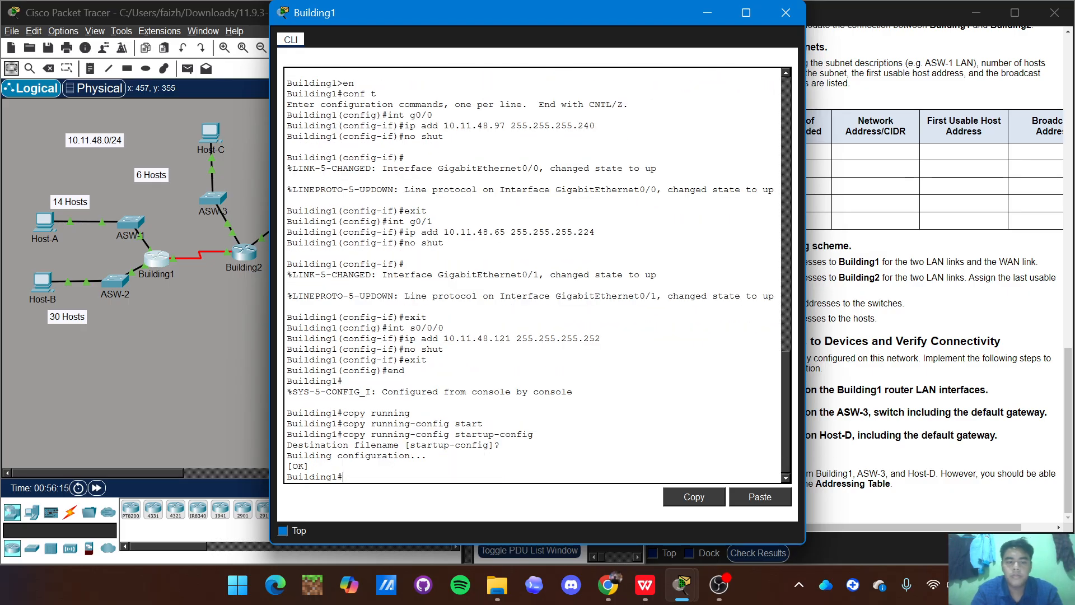
key(Return)
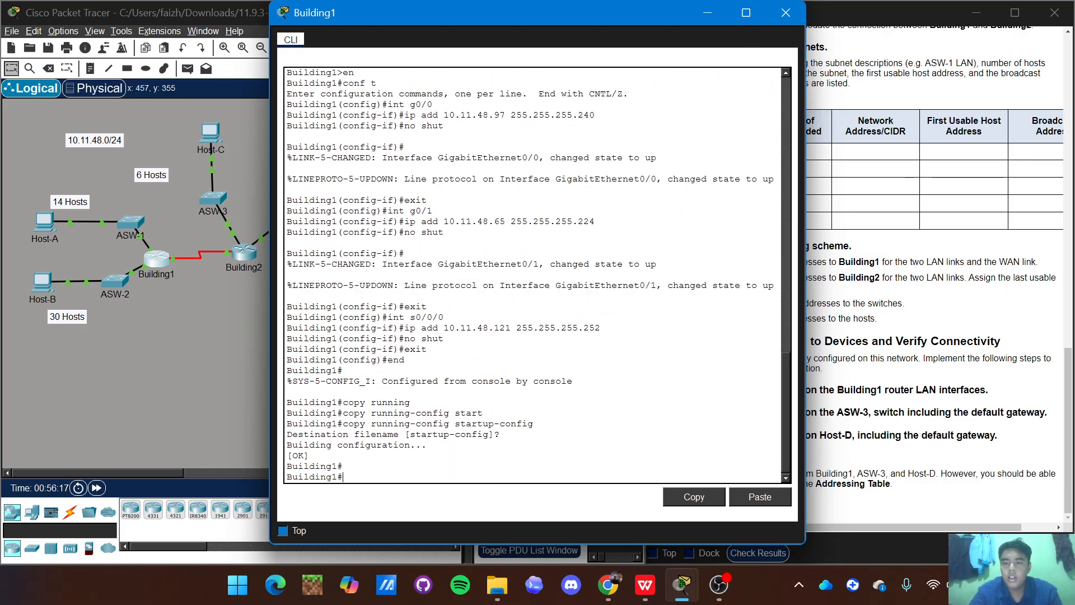
click(778, 15)
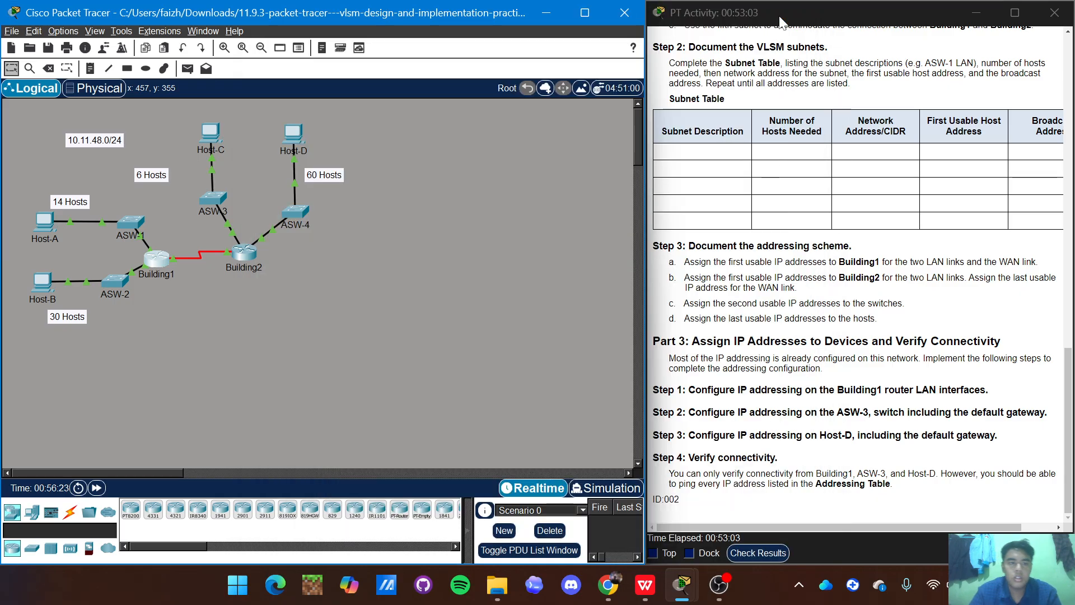
Try to open the Building2 router's configuration
click(240, 257)
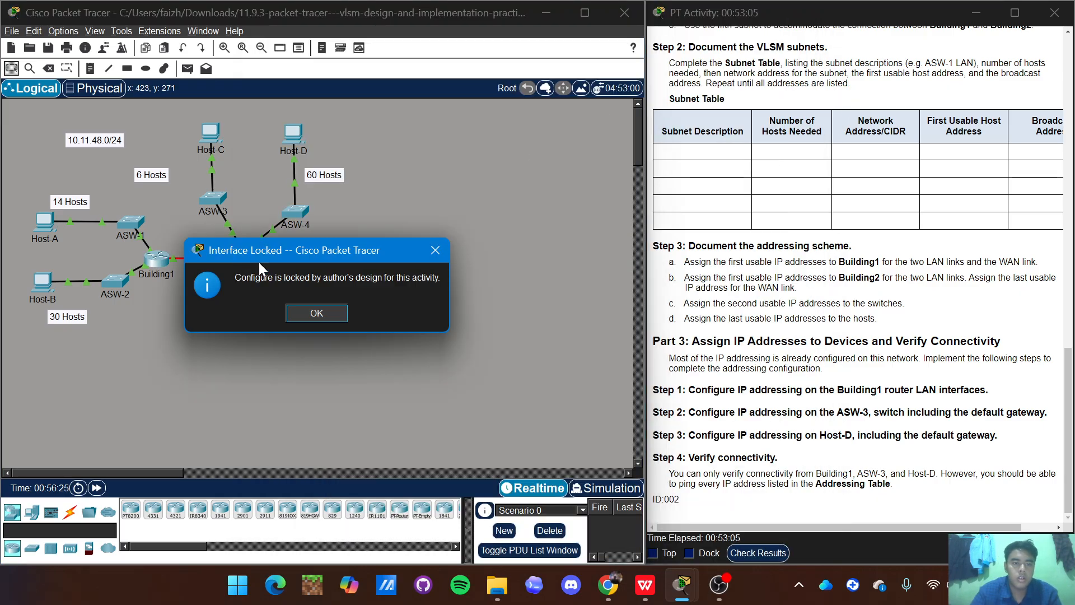
click(314, 319)
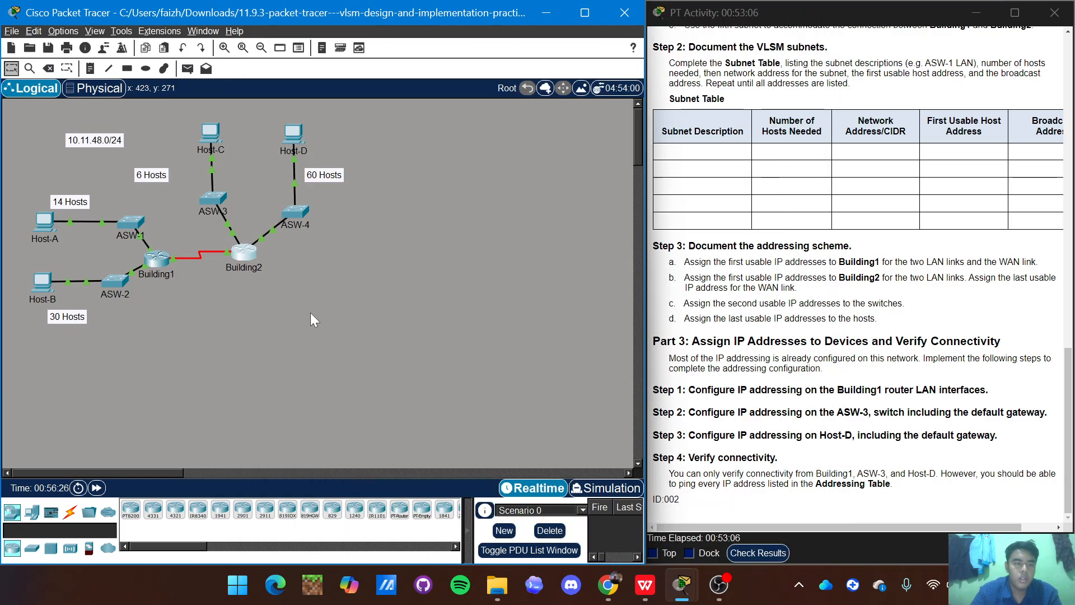
Open the ASW-3 switch's command line and enter global configuration mode from privileged mode
click(214, 197)
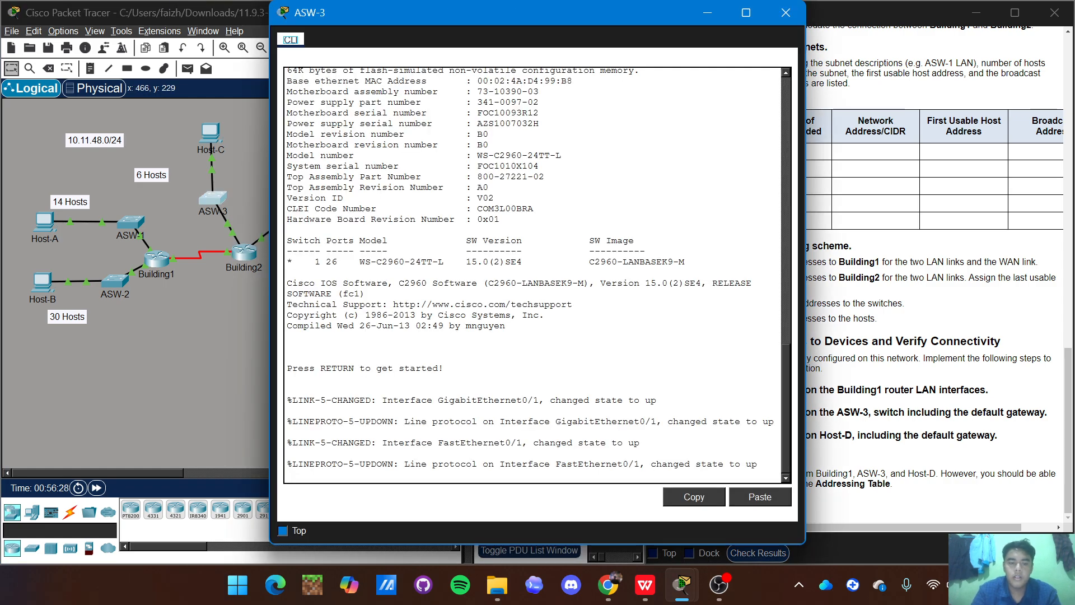
key(Return)
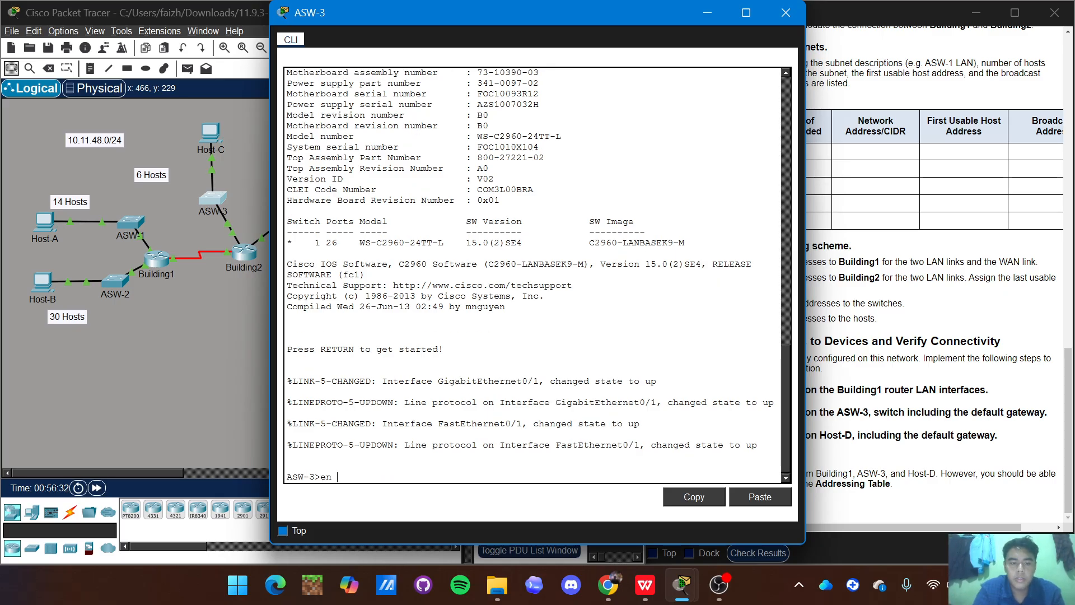
text(en)
key(Return)
text(conf)
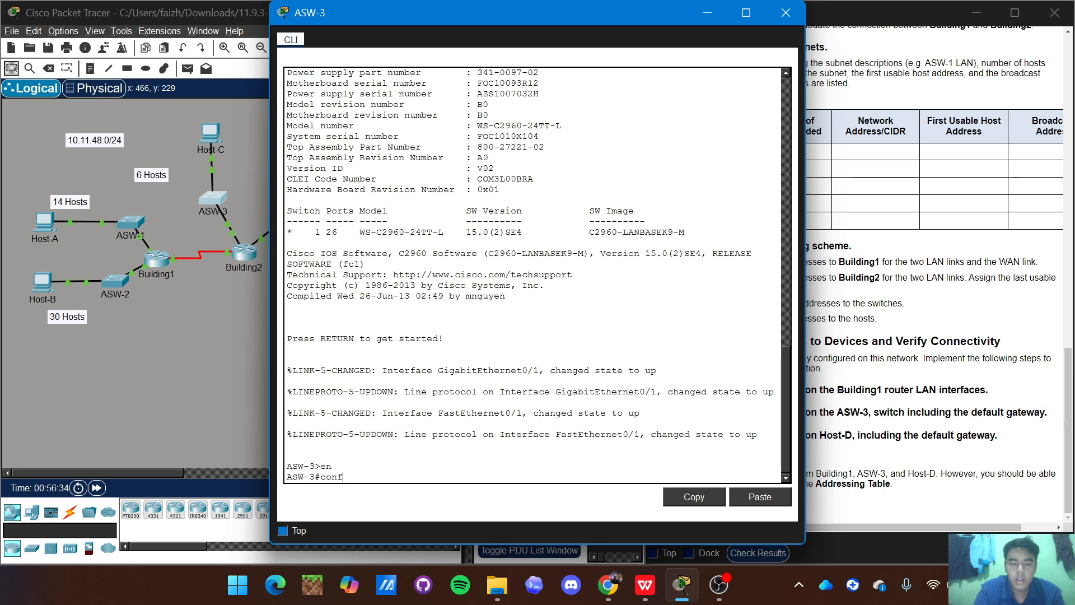
text( t)
key(Return)
Assign IP address 10.11.48.114 with subnet mask 255.255.255.248 to ASW-3's VLAN 1 interface
text(in)
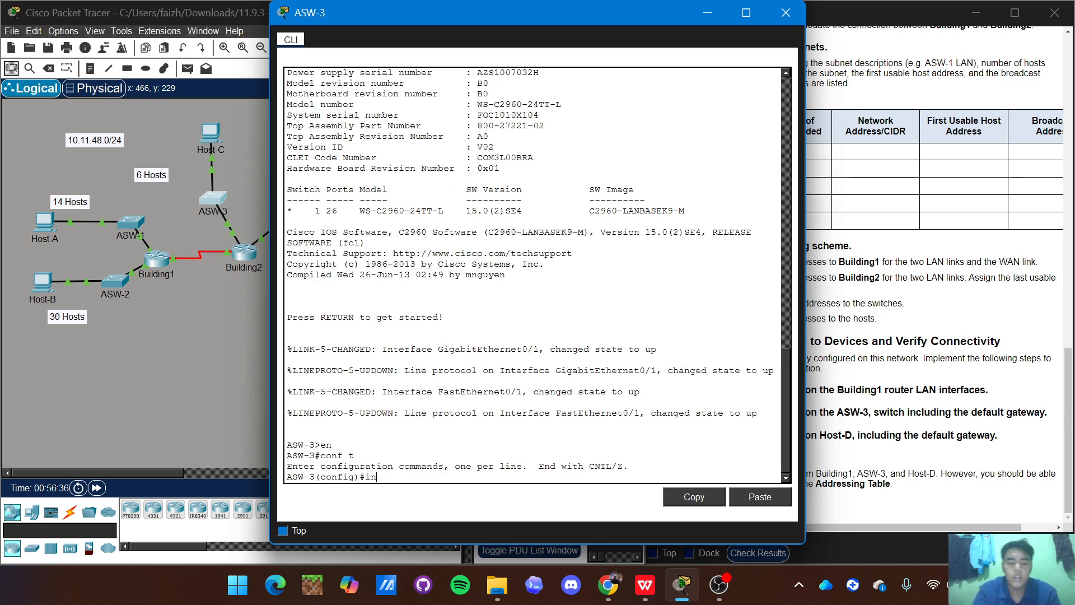
text(t vlan)
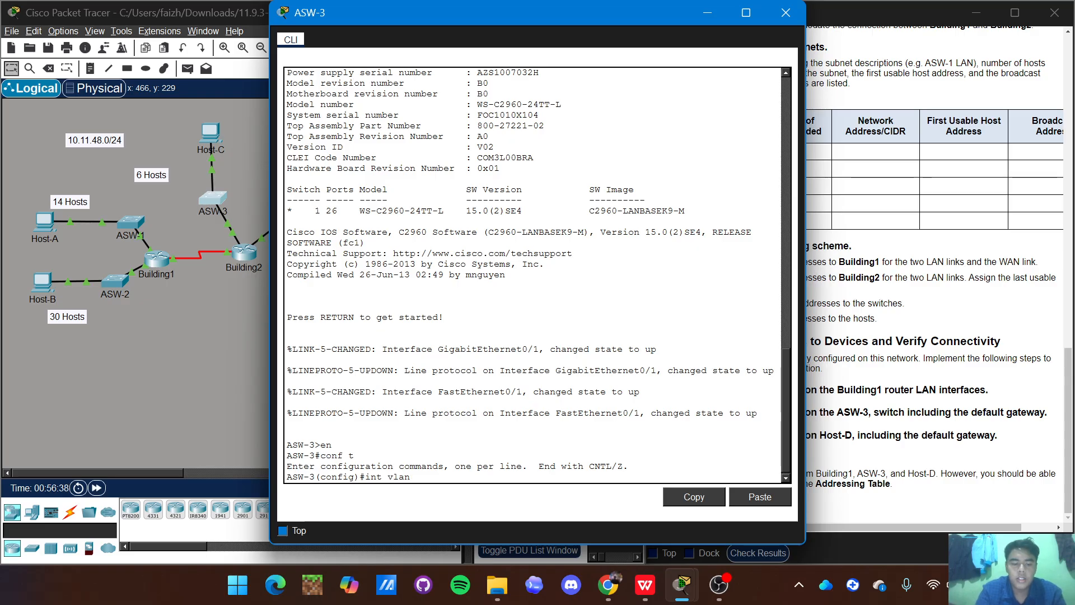
text( 1)
key(Return)
text(ip a)
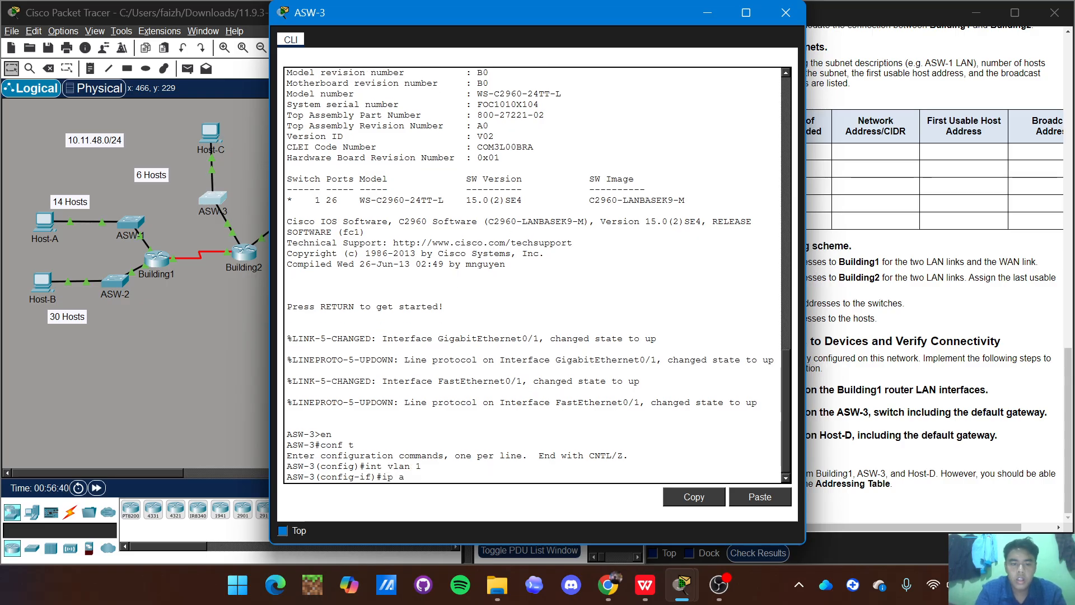
text(dd 10.)
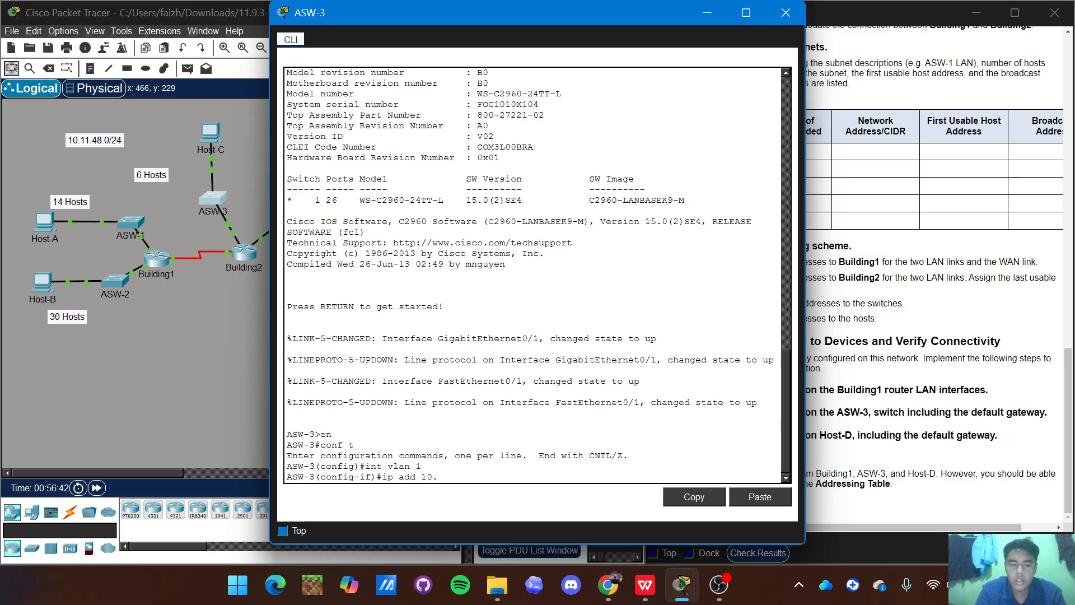
text(11.48.11)
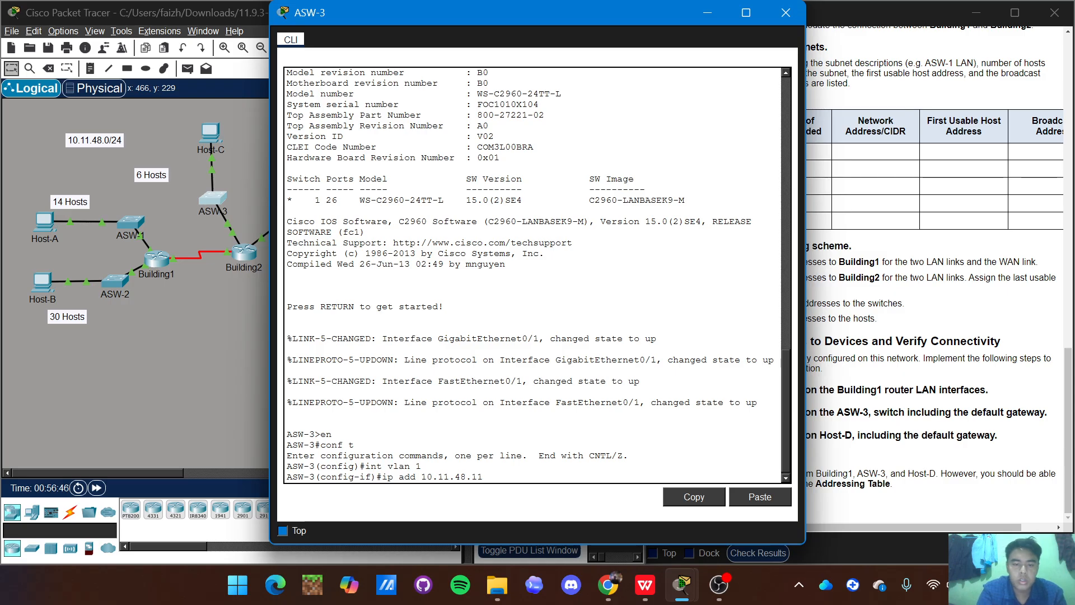
text(4 2)
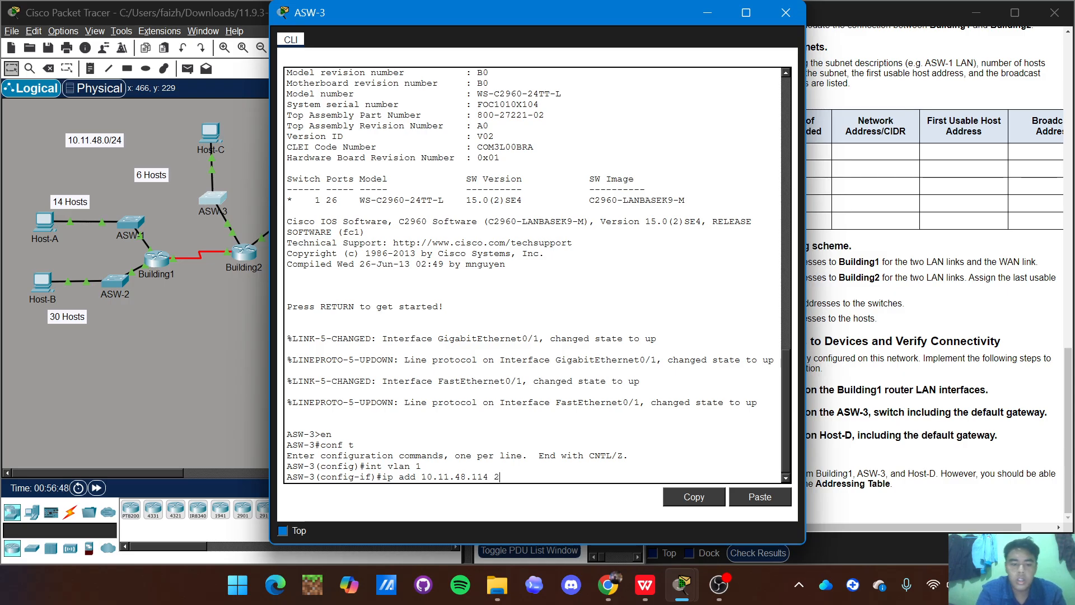
text(55.255.255.)
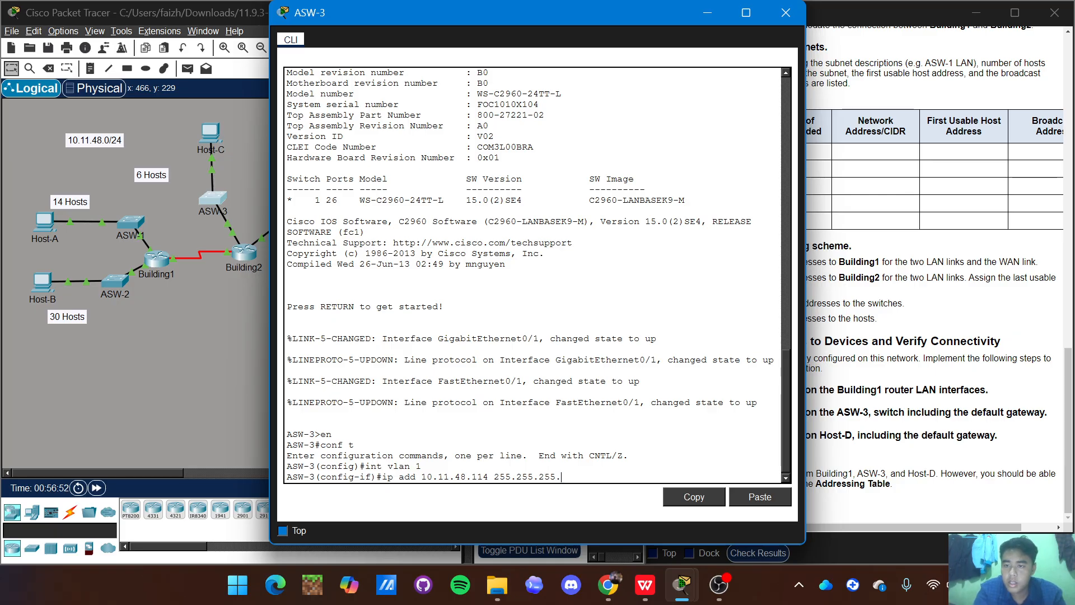
text(248)
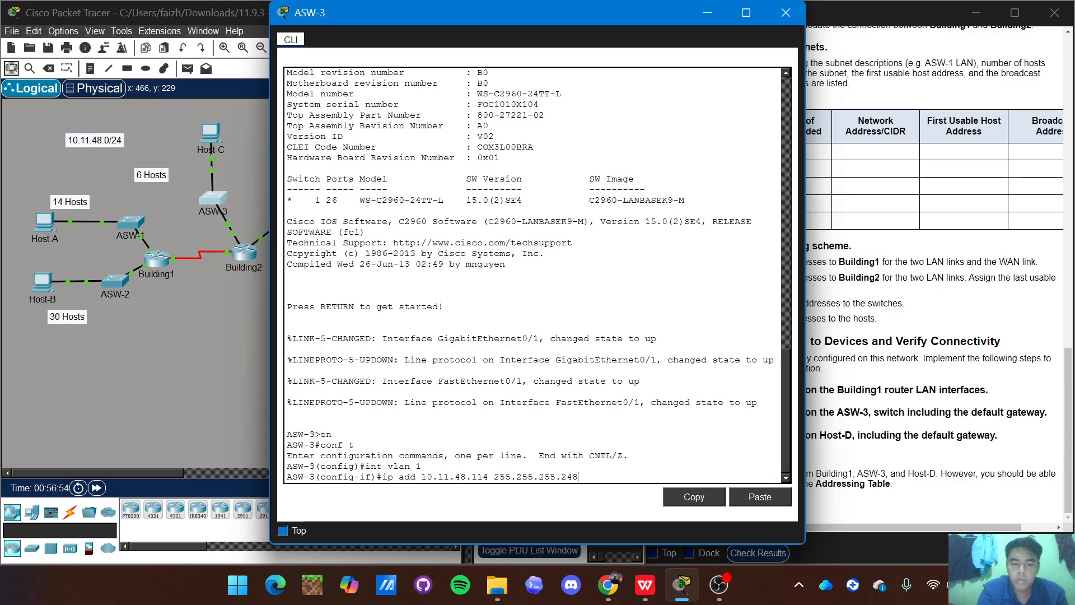
key(Return)
Enable the VLAN 1 interface with no shut and exit to global configuration mode
text(no)
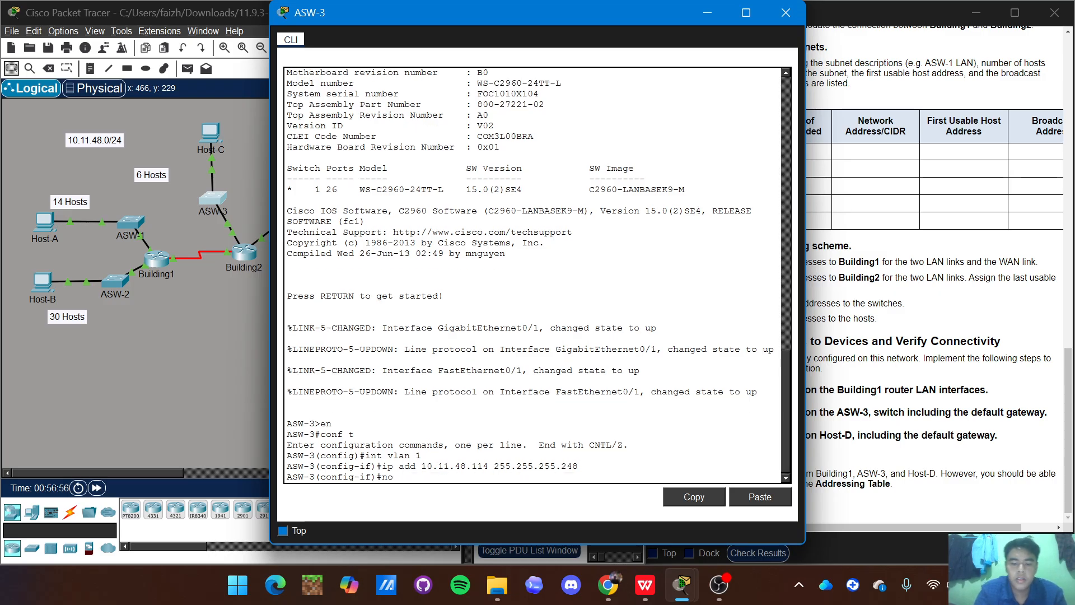
text( shut)
key(Return)
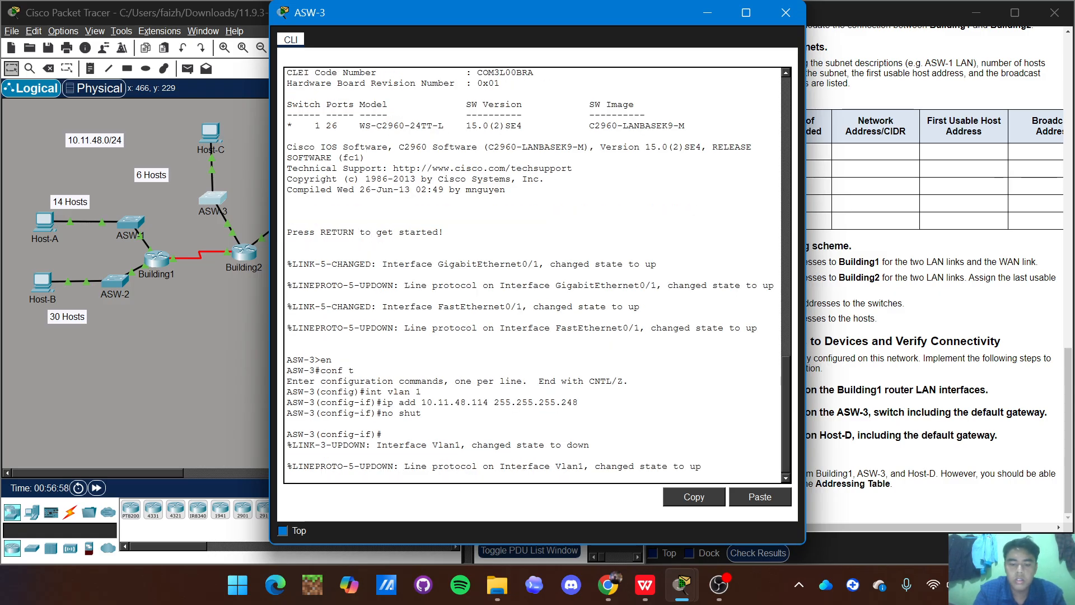
text(exit)
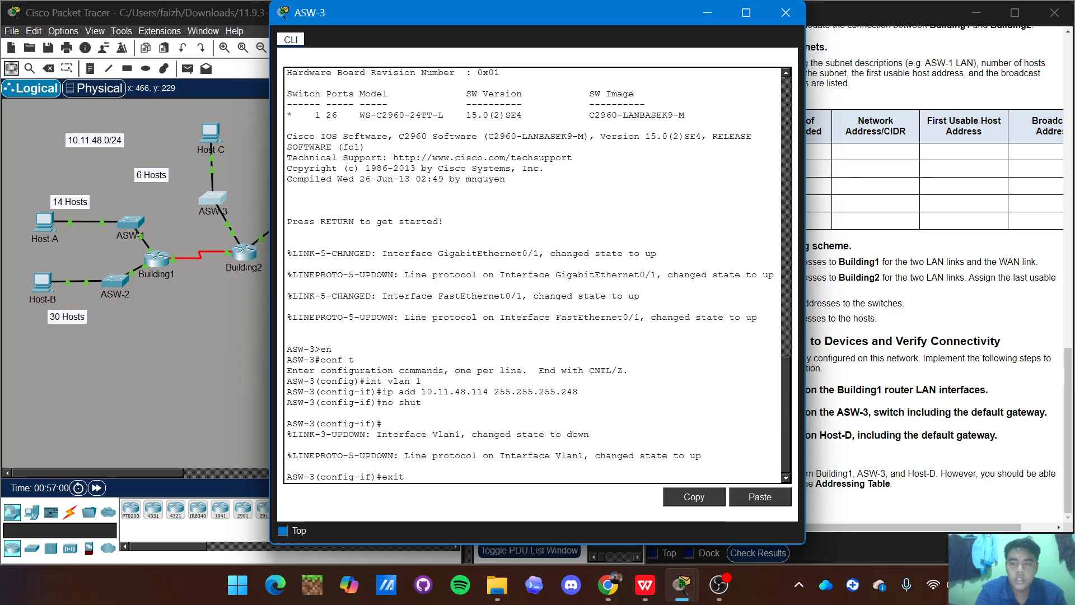
key(Return)
Set ASW-3's default gateway to 10.11.48.113 and leave configuration mode for privileged mode
text(ig)#ip d)
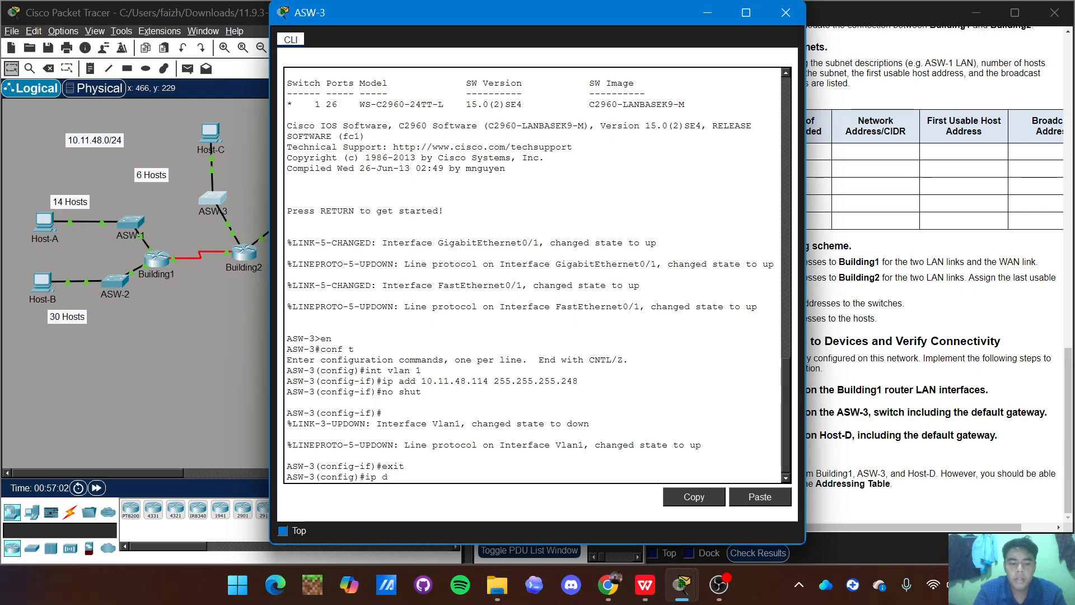
text(efau)
key(Tab)
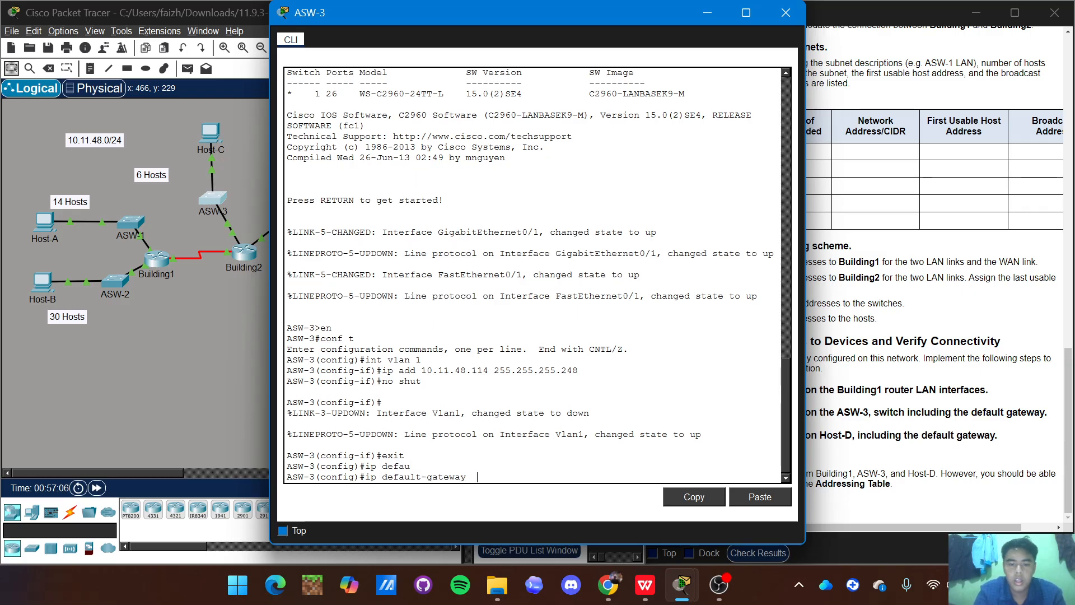
text(10.)
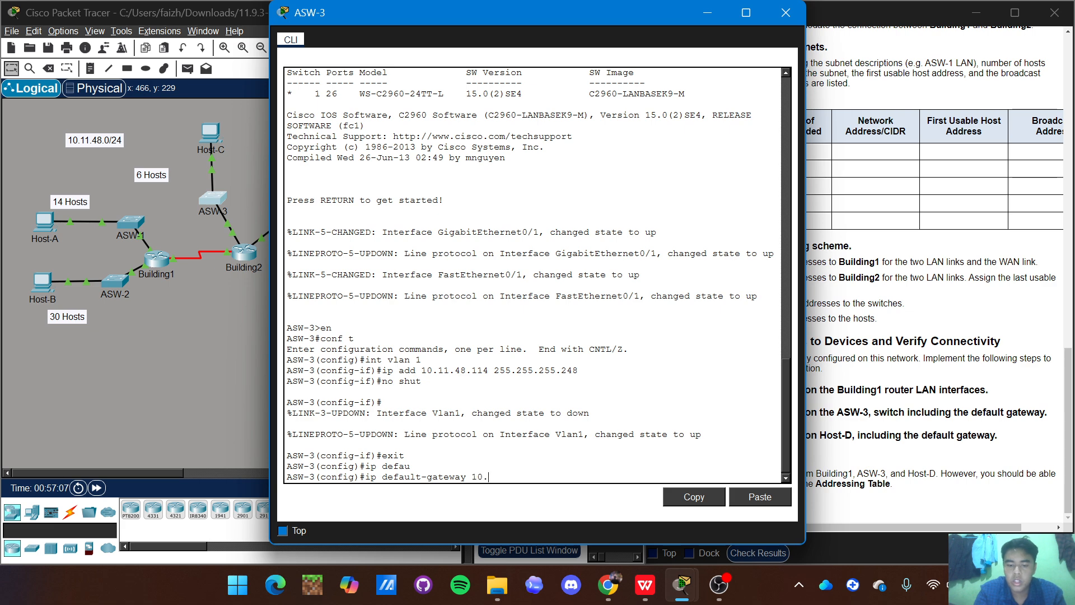
text(11.4)
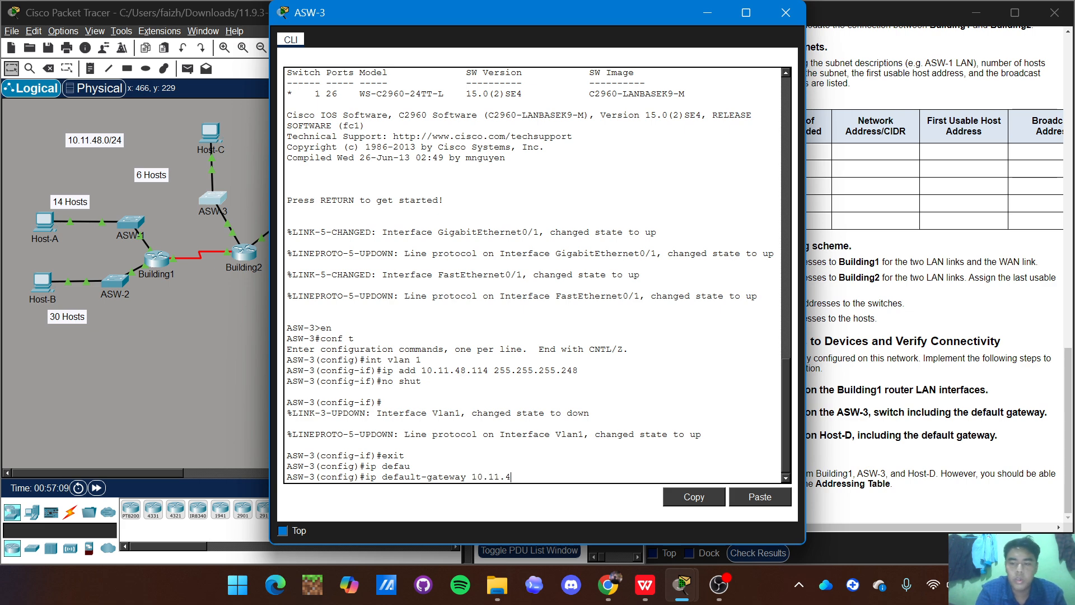
text(8.113)
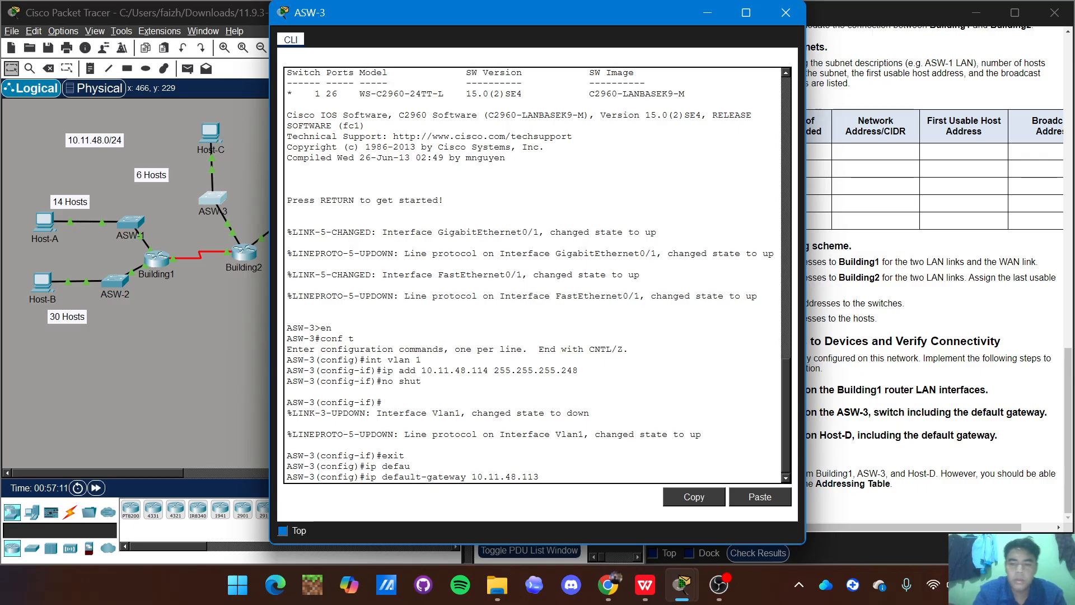
key(Return)
text(end)
key(Return)
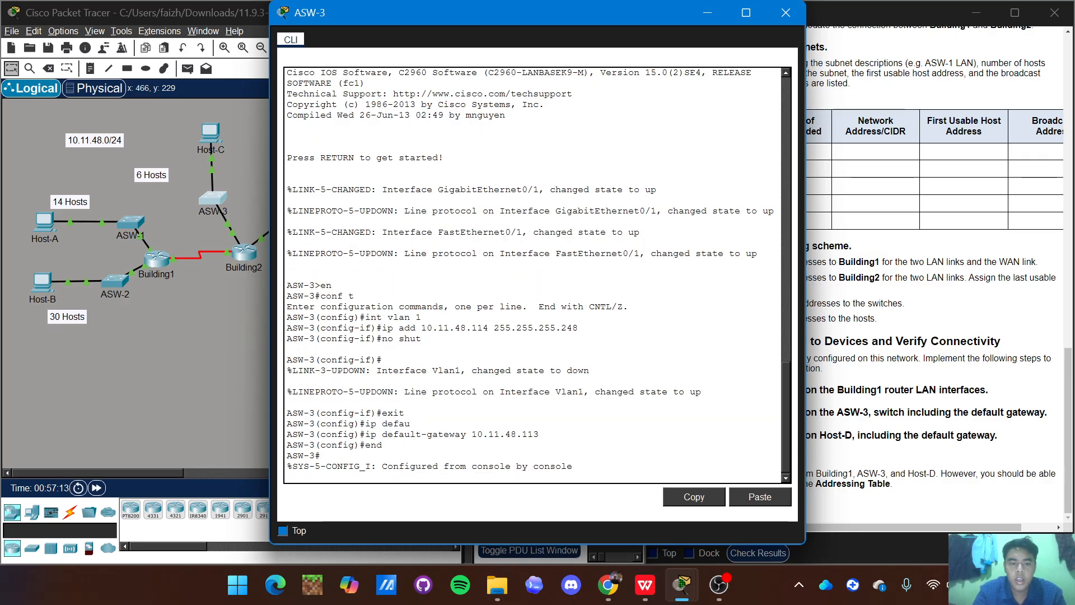
text(copy)
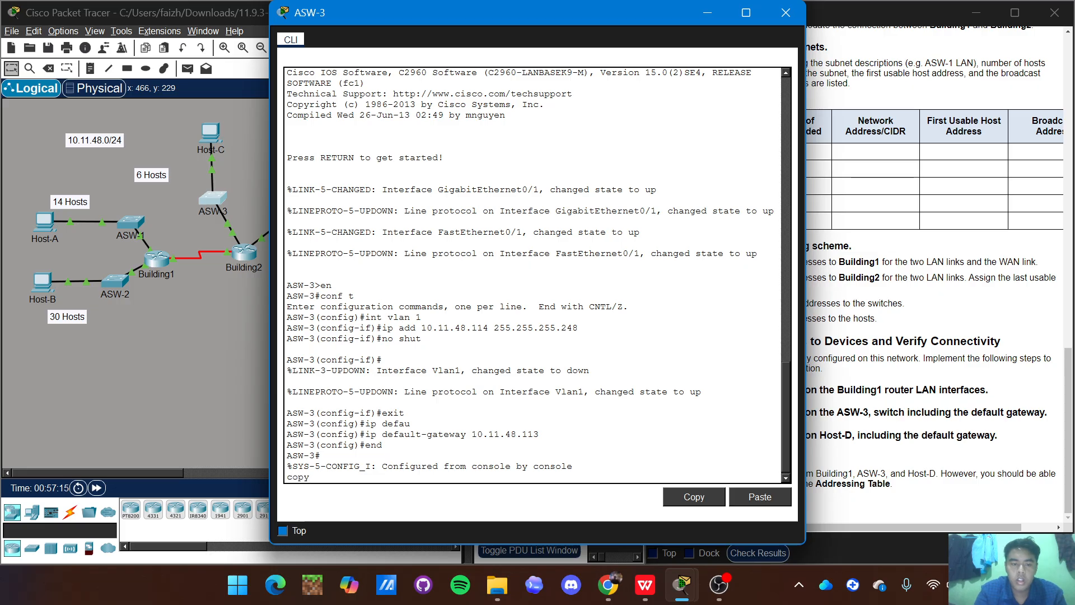
key(BackSpace)
key(BackSpace)
key(BackSpace)
key(BackSpace)
key(Return)
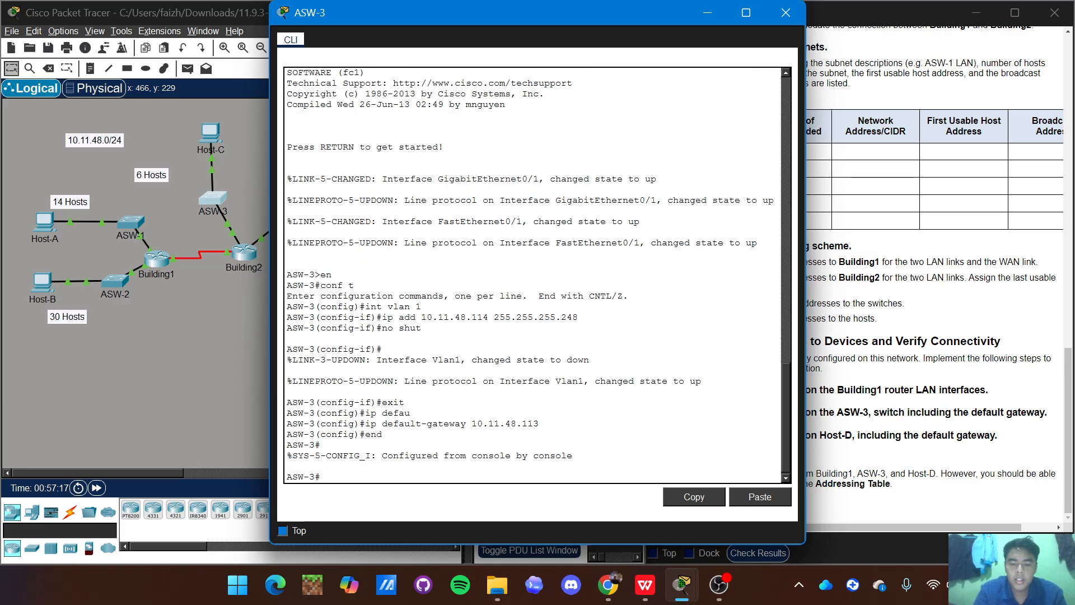
Save ASW-3's running-config to startup-config with the default destination filename, and close the switch's window
text(copy)
key(Tab)
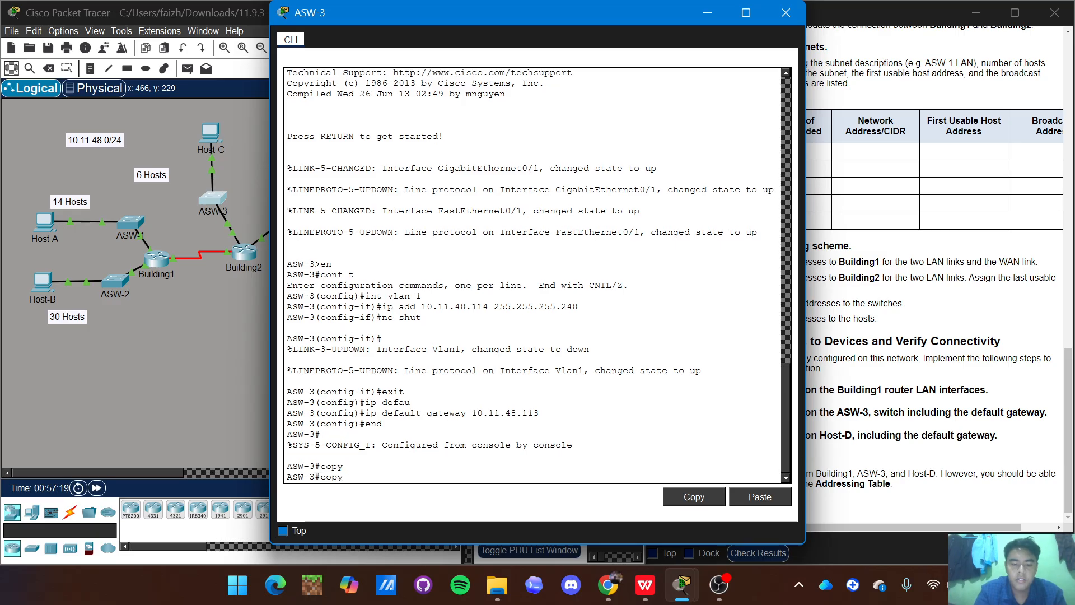
text(runn)
key(Tab)
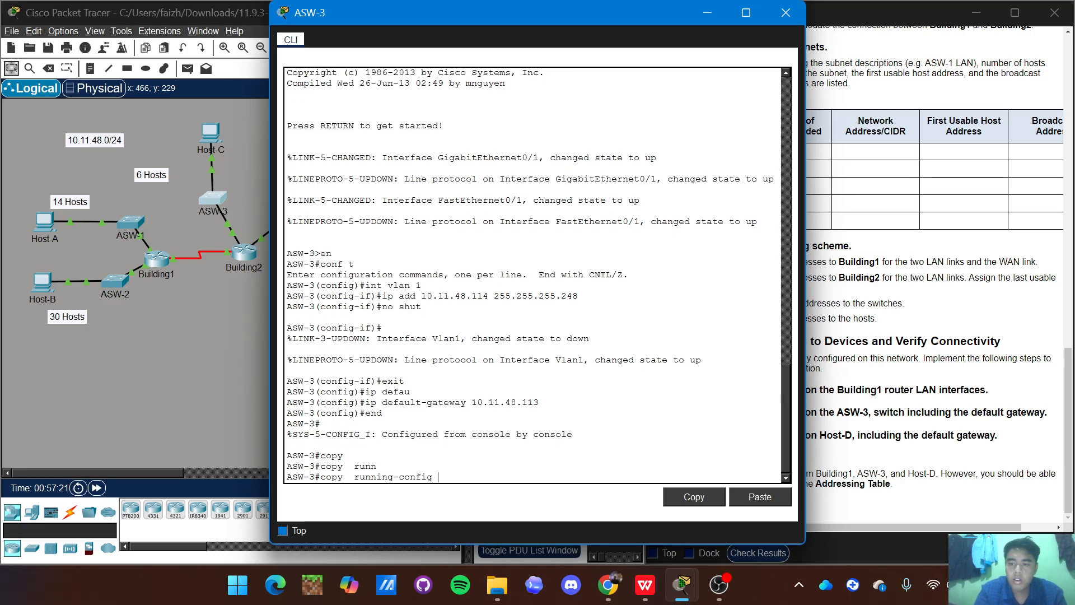
text(start)
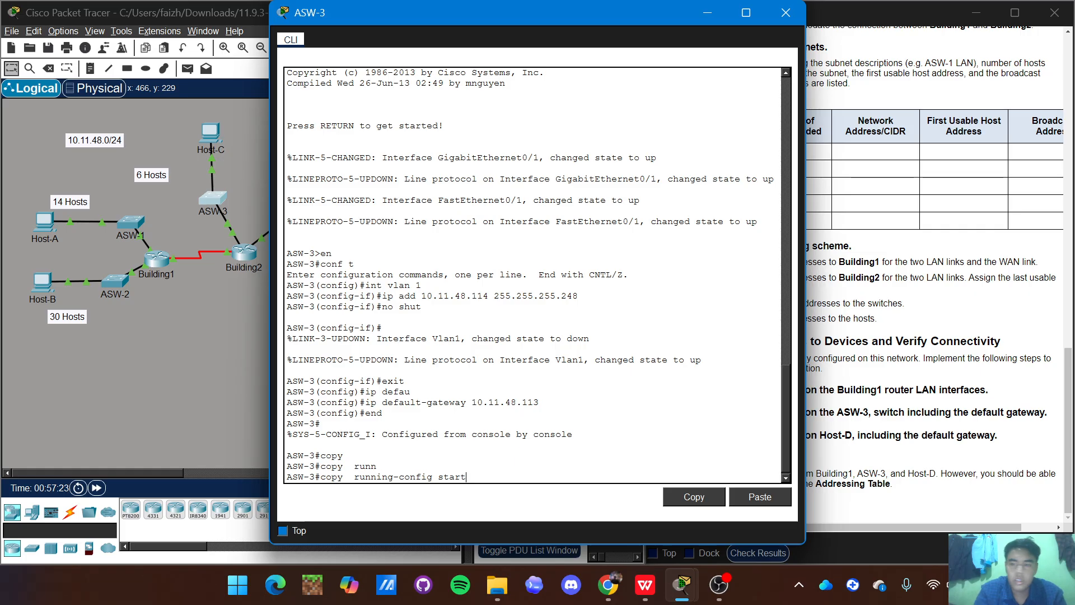
key(Tab)
key(Return)
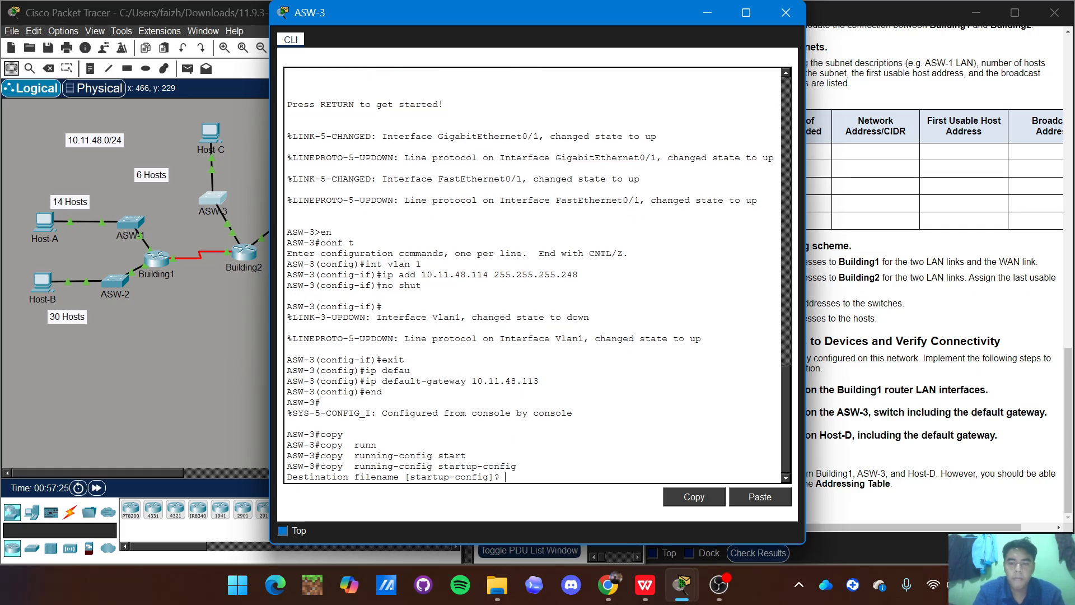
key(Return)
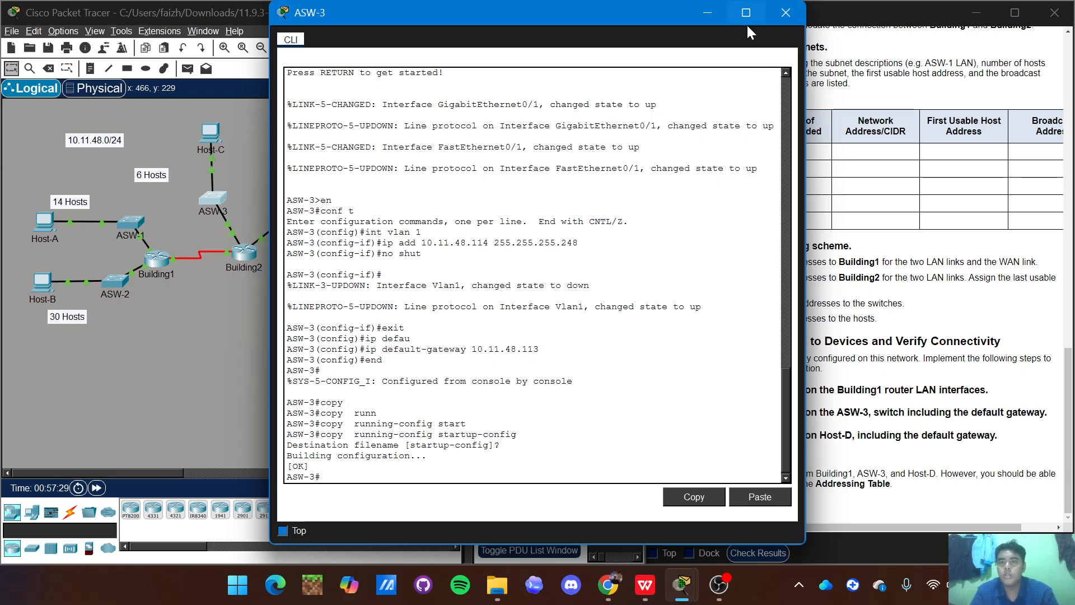
click(784, 13)
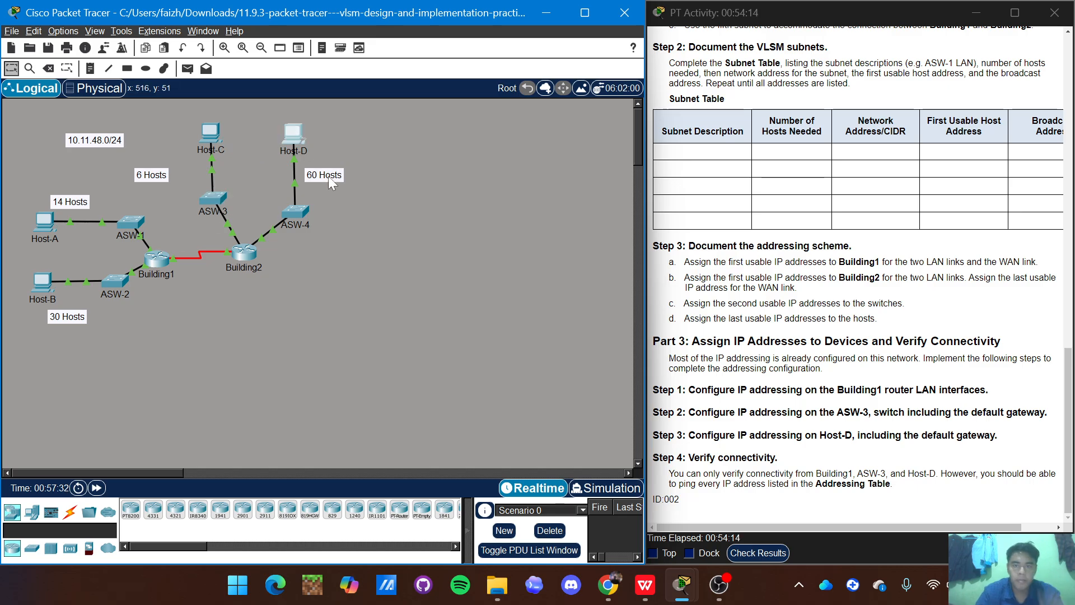
Open Host-D's IP configuration and set its static IPv4 address to 10.11.48.62
click(294, 132)
click(342, 102)
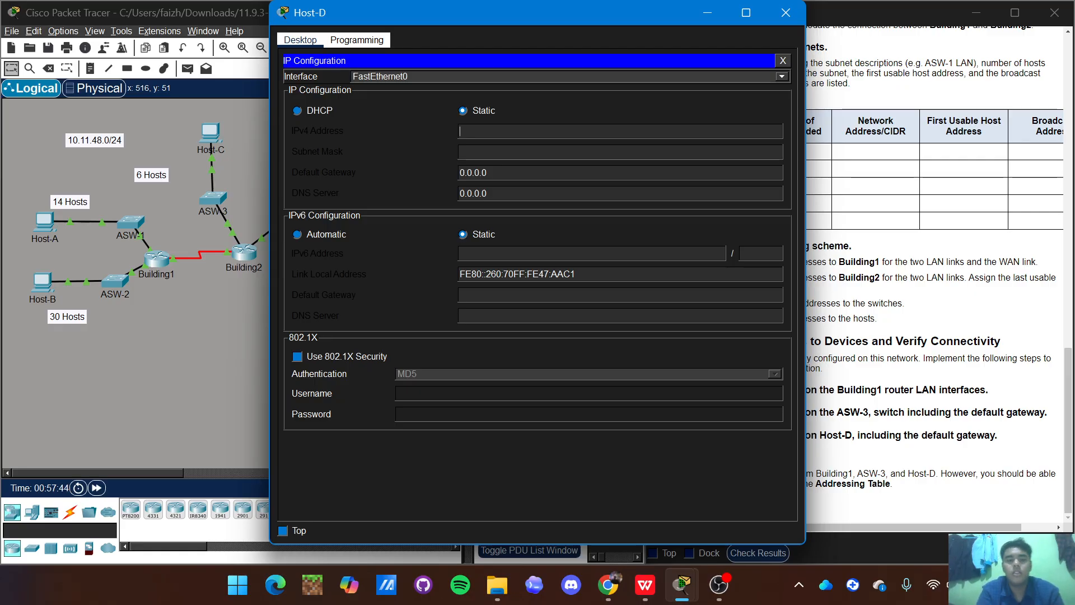
text(10.)
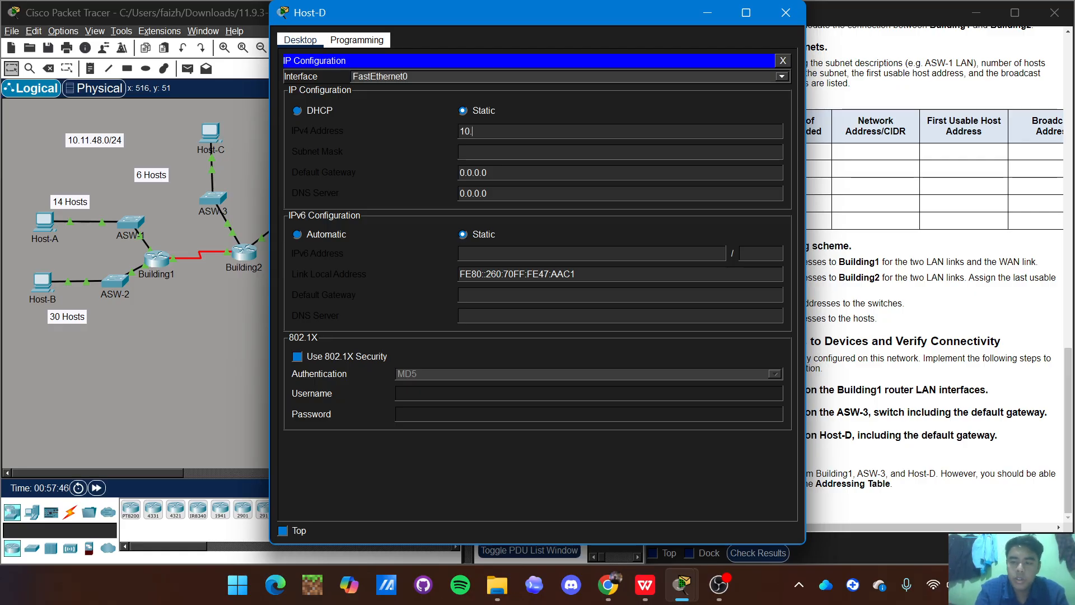
text(11.48)
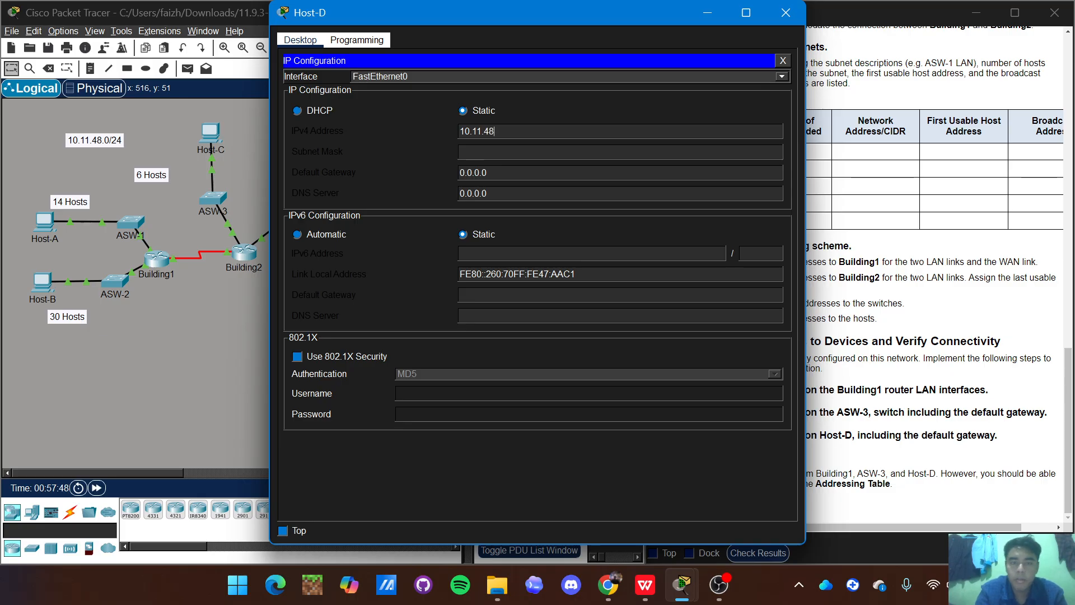
text(.62)
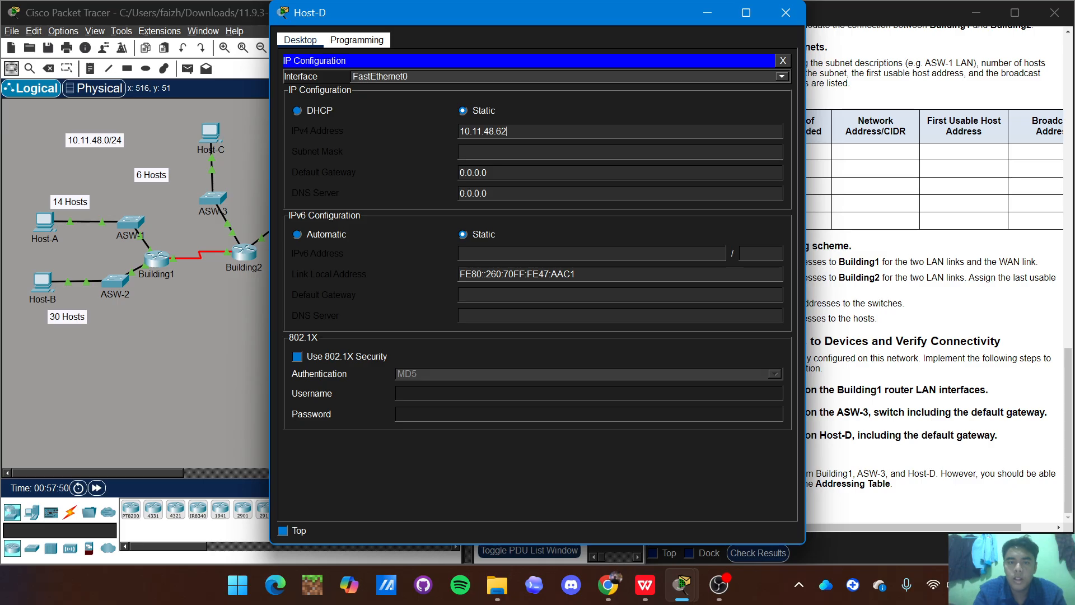
Set Host-D's IPv4 subnet mask to 255.255.255.192
key(Tab)
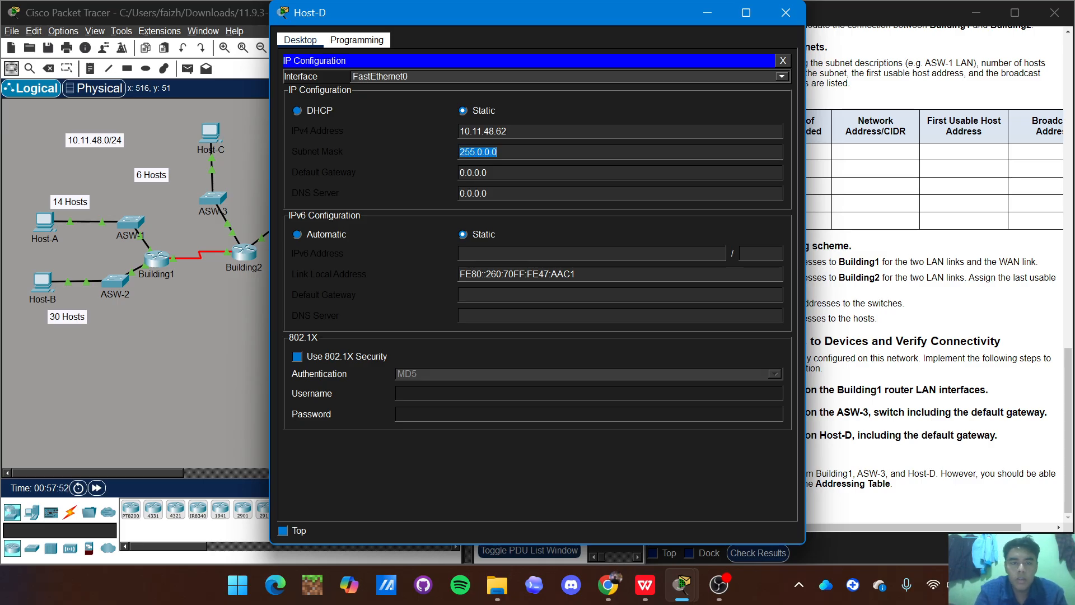
text(255.255)
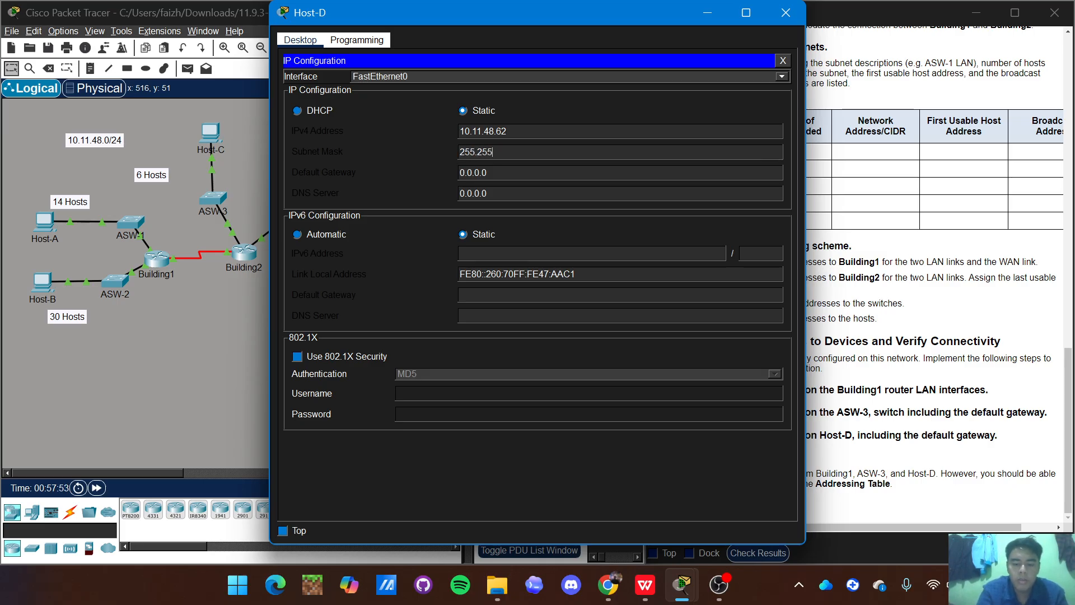
text(.255)
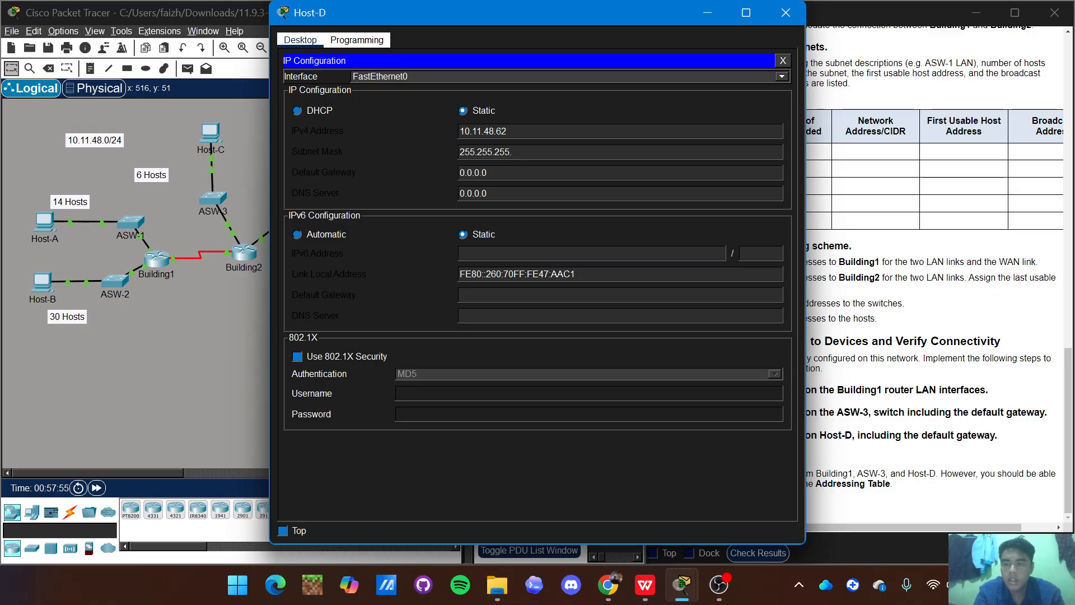
text(.192)
Set Host-D's default gateway to 10.11.48.1 and close the host's window
key(Tab)
text(10)
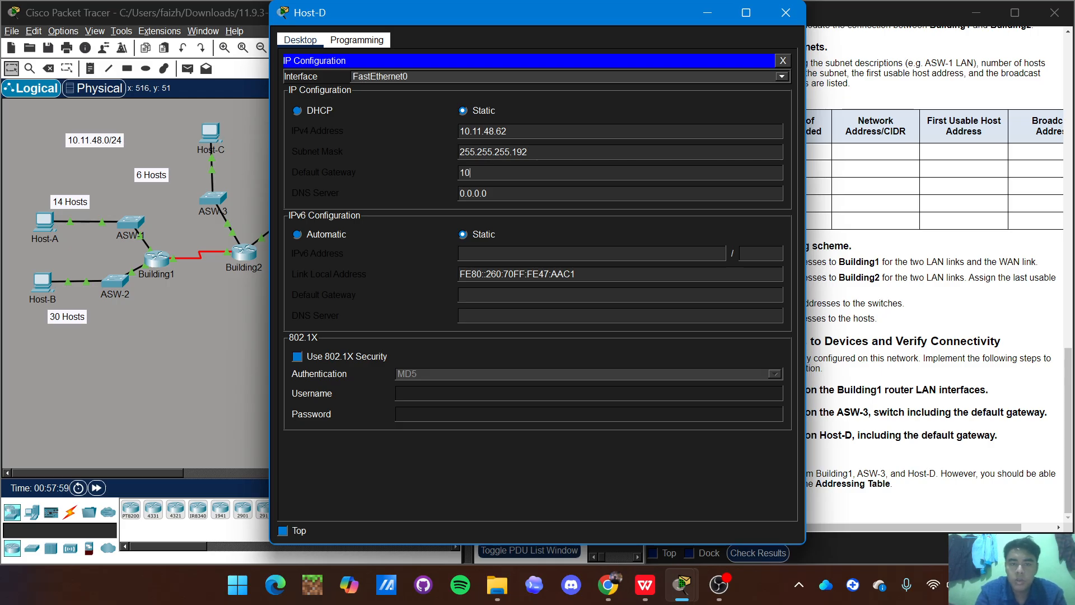
text(.11)
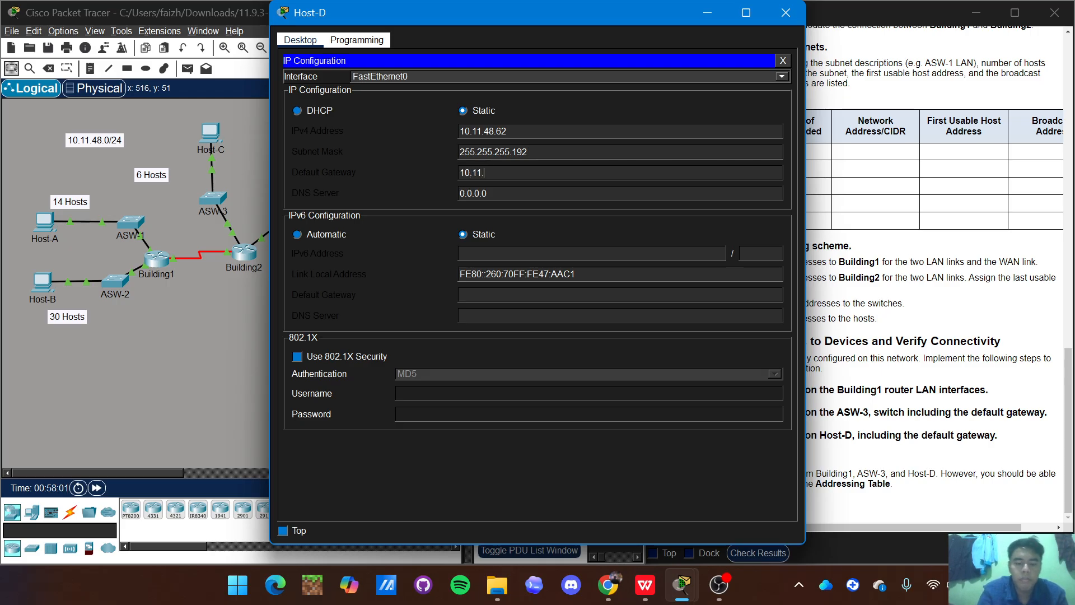
text(.48.1)
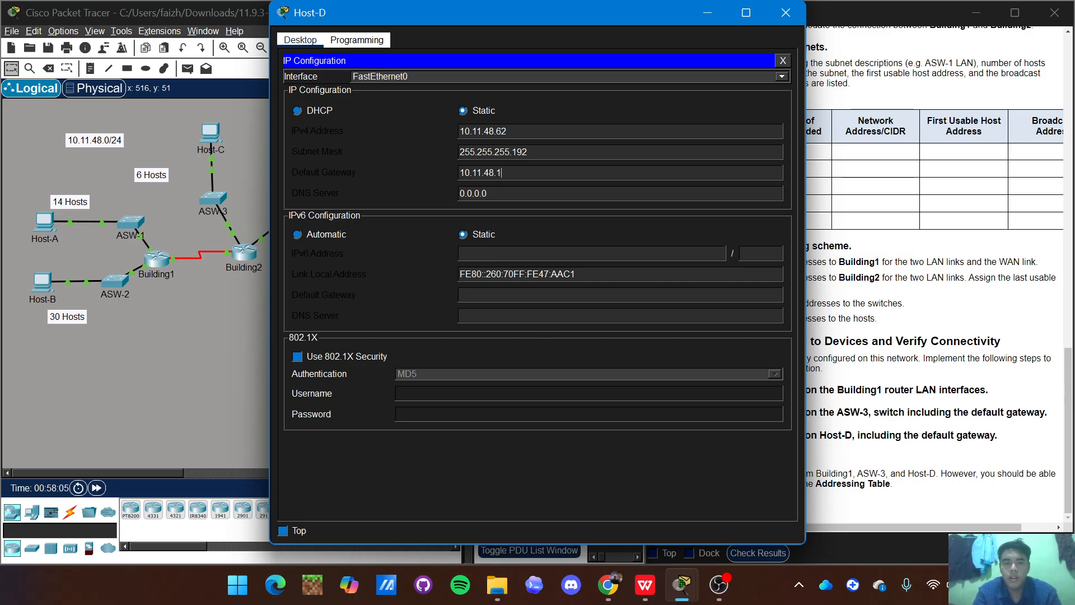
click(782, 11)
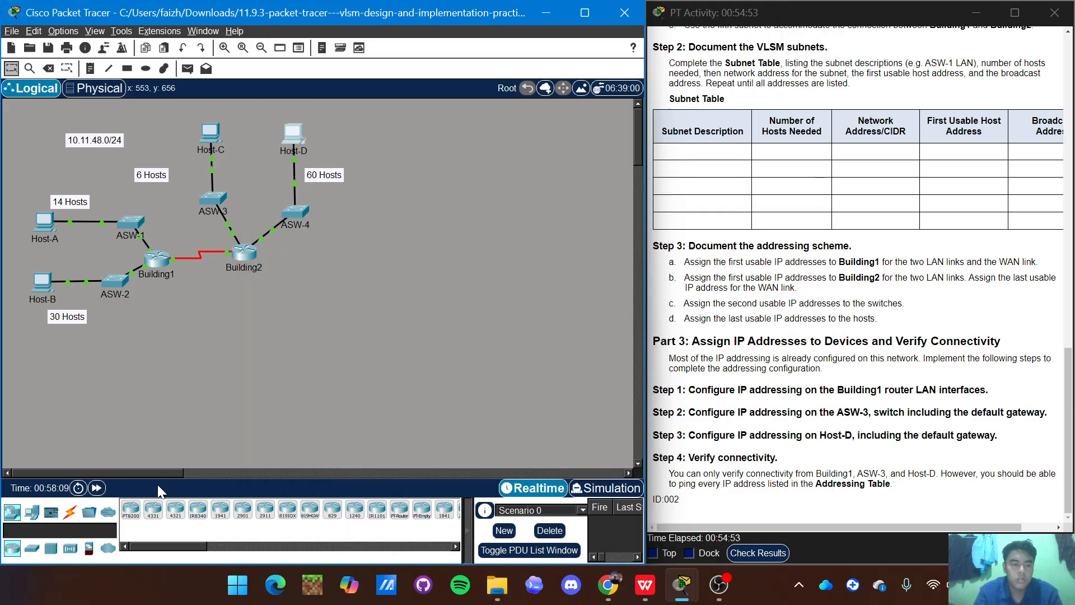
Fast-forward the simulation time of the network in real-time mode
click(96, 488)
click(96, 487)
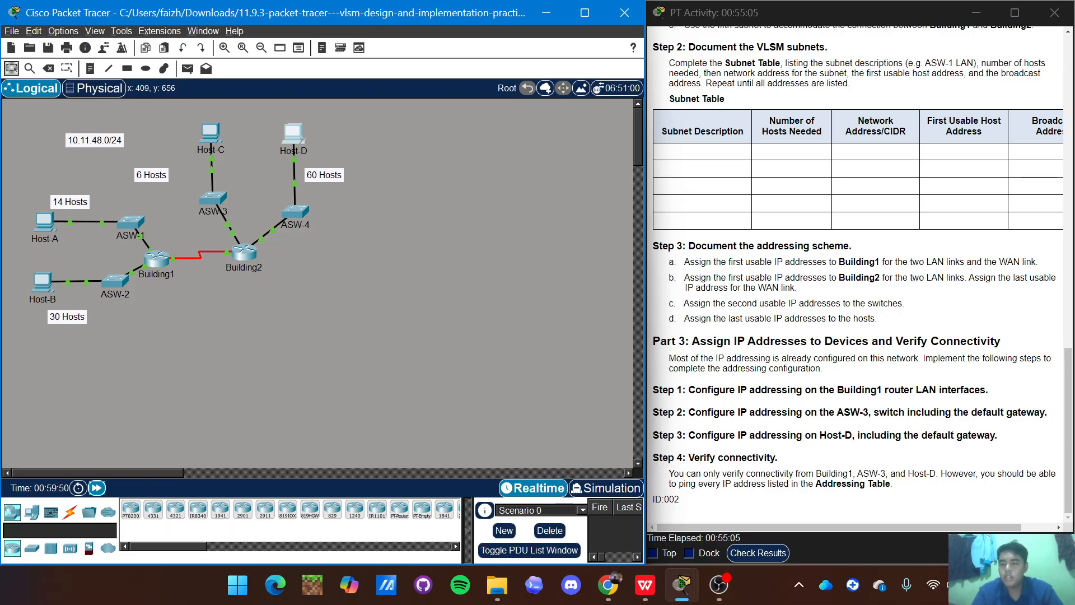
mouse_move(686, 583)
click(505, 505)
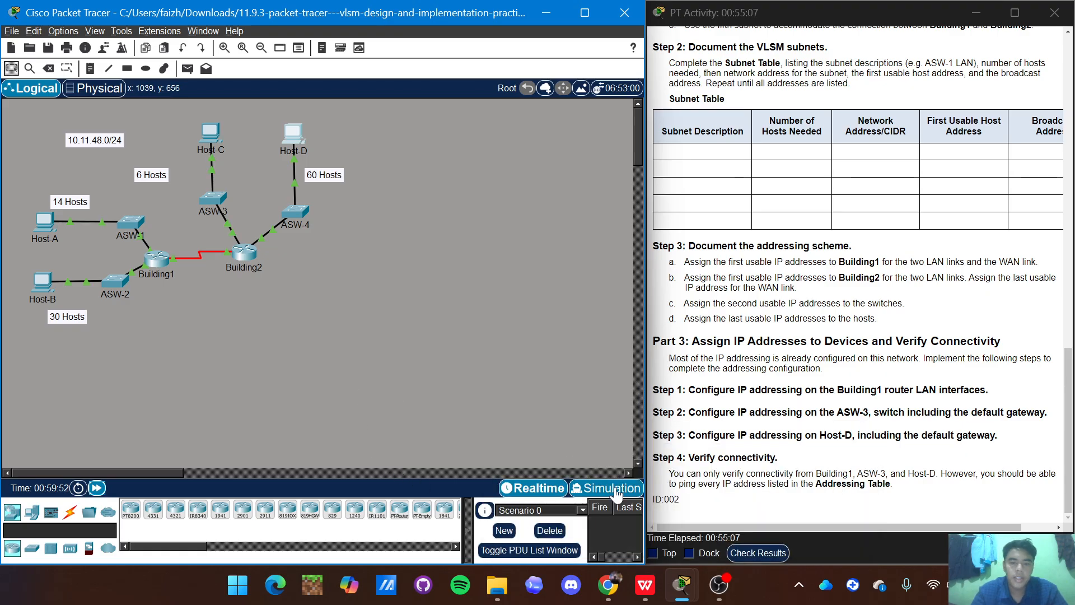
Check the activity results, review the assessment items for ASW-3, Building1 and Host-D, and close the results
click(756, 555)
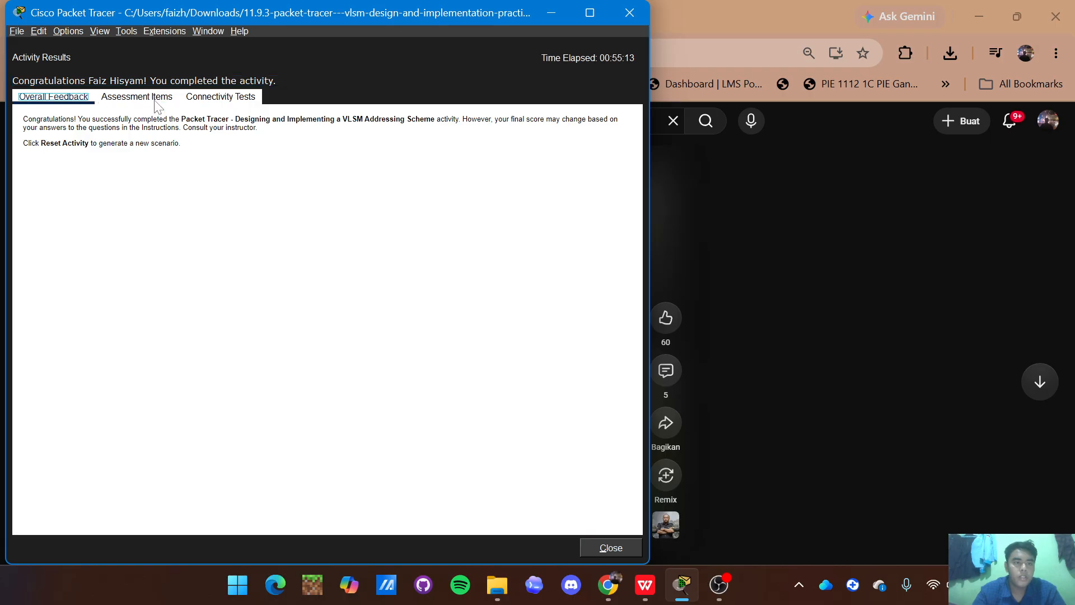
click(155, 99)
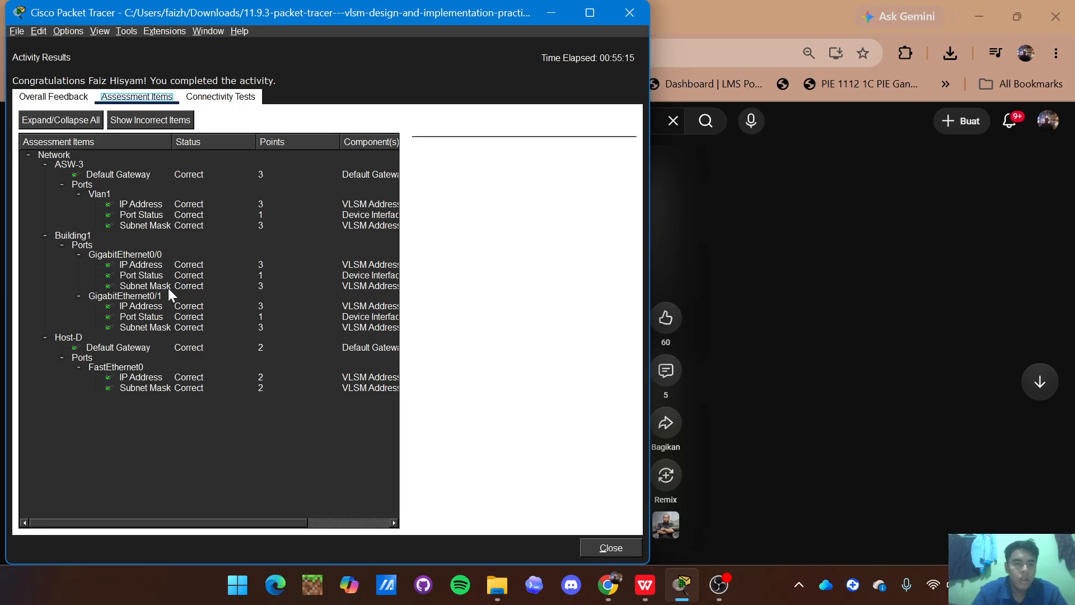
scroll(168, 288, right, 3)
scroll(168, 283, left, 3)
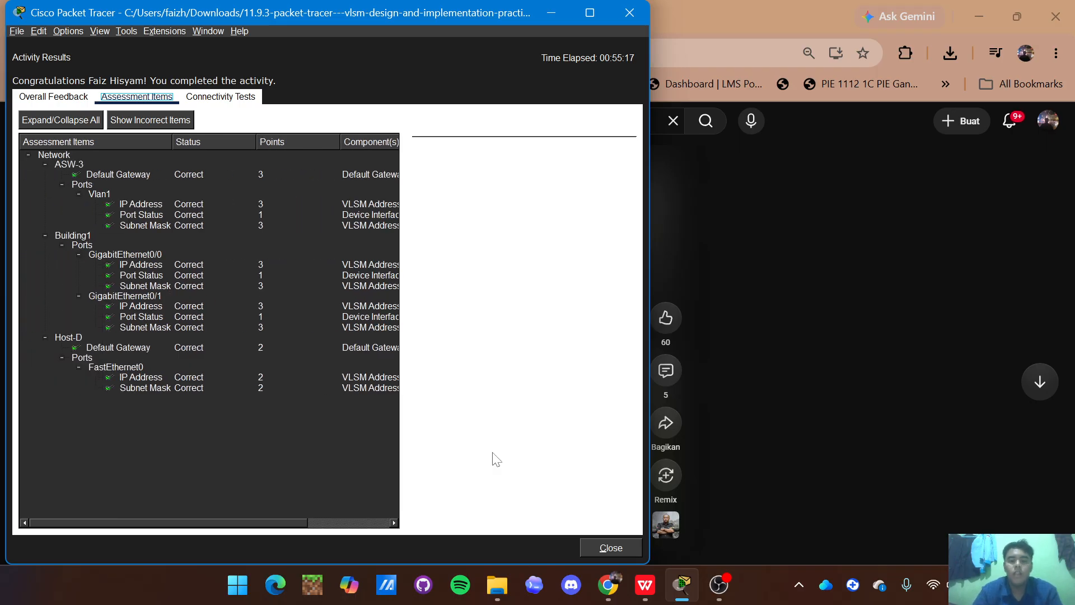
click(605, 547)
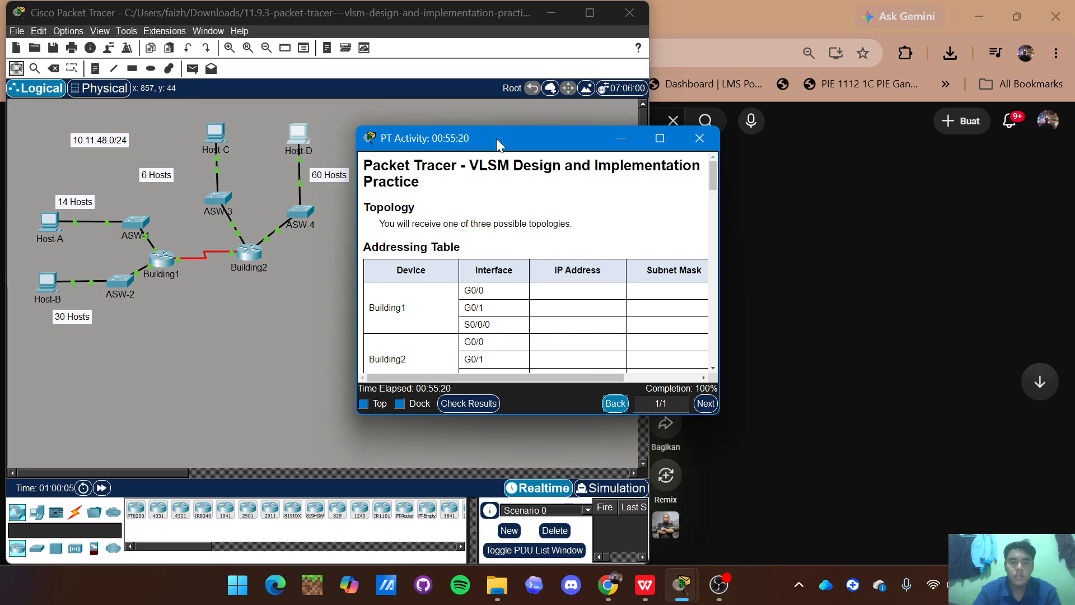
Place the activity instructions window beside the topology workspace and return to the workspace
drag(496, 139, 621, 135)
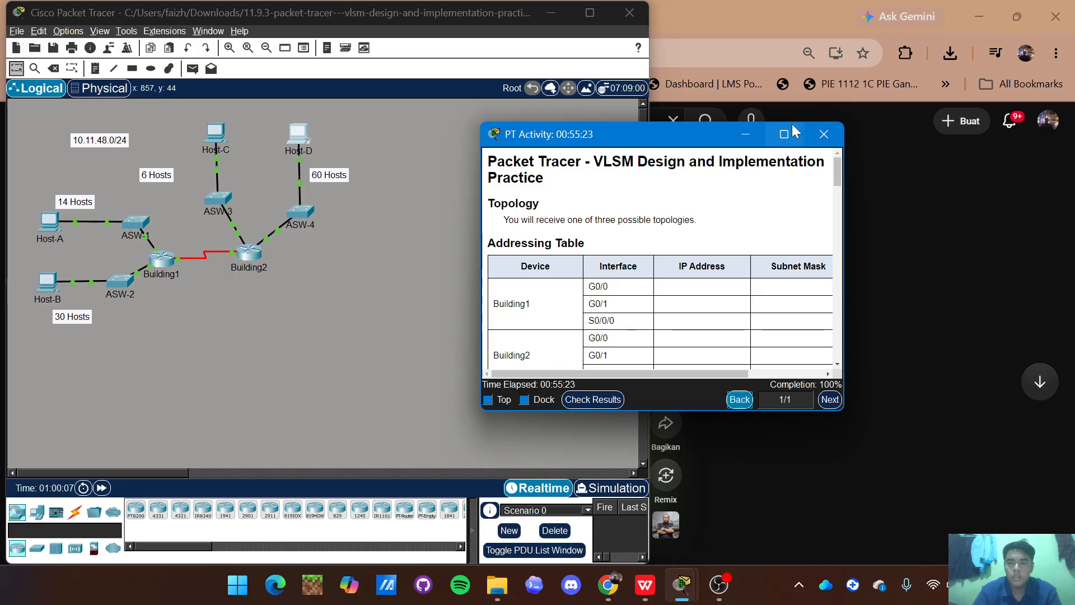
mouse_move(783, 134)
click(843, 241)
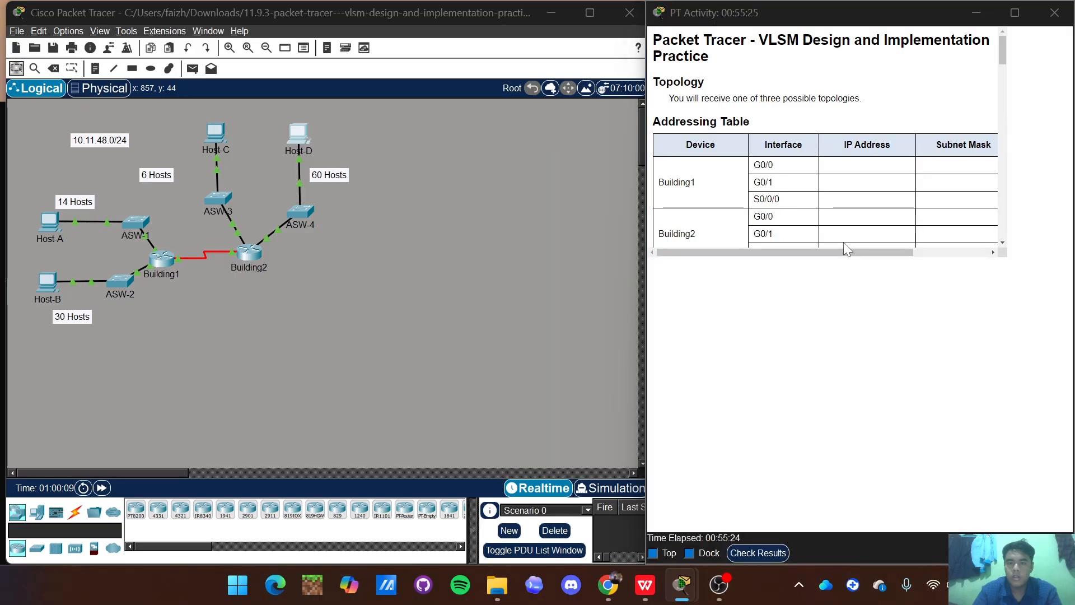
click(133, 187)
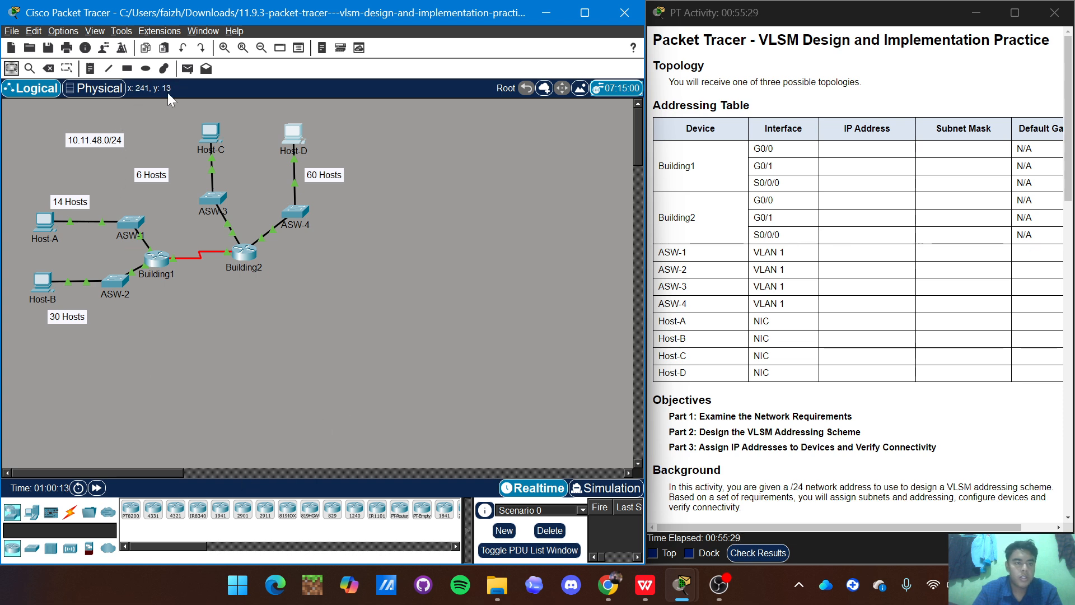
Send a simple PDU from Host-C to Host-D to test their connectivity
click(187, 70)
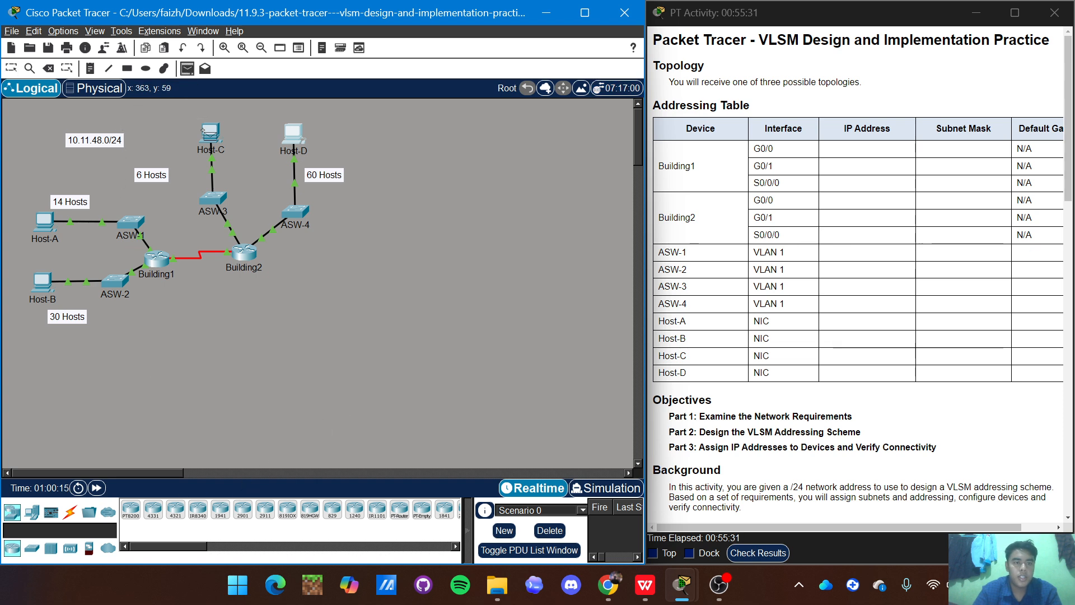
click(217, 137)
click(292, 132)
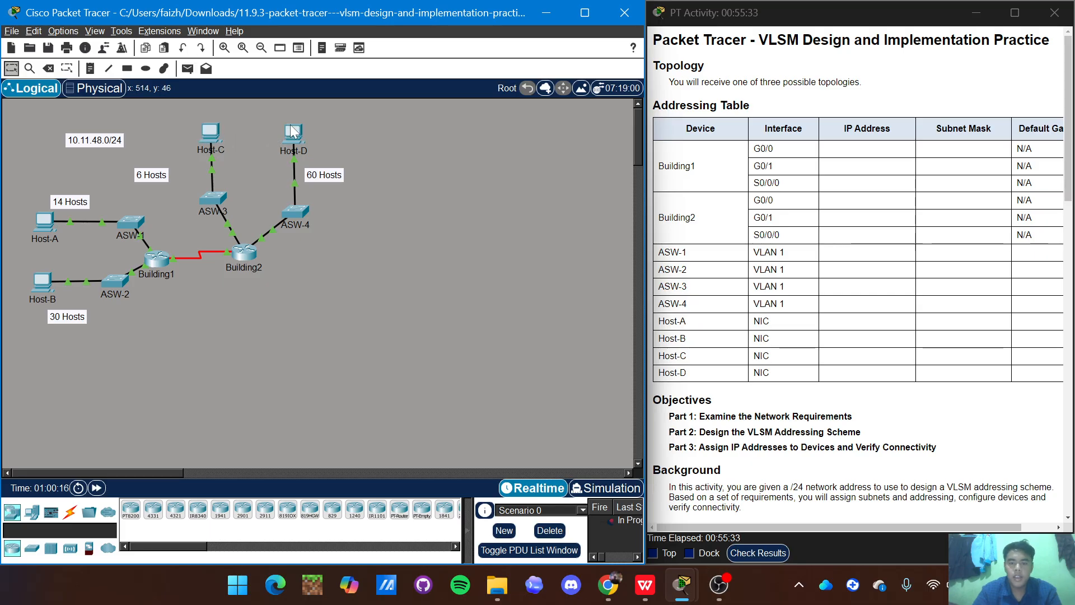
click(610, 521)
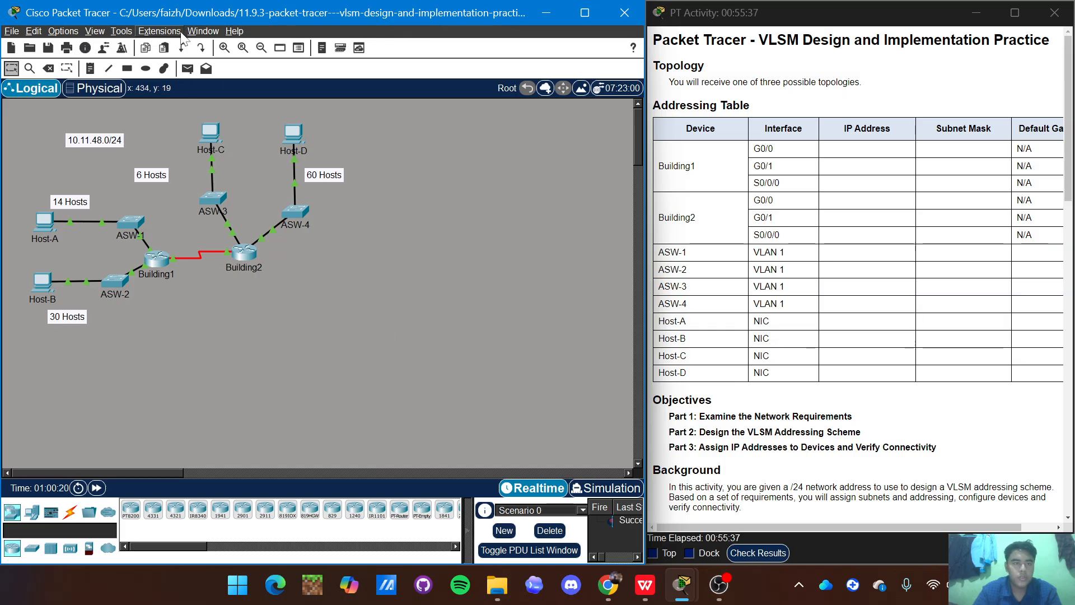
Send simple PDUs from Host-A to Host-B and from Host-A to Host-C
click(189, 69)
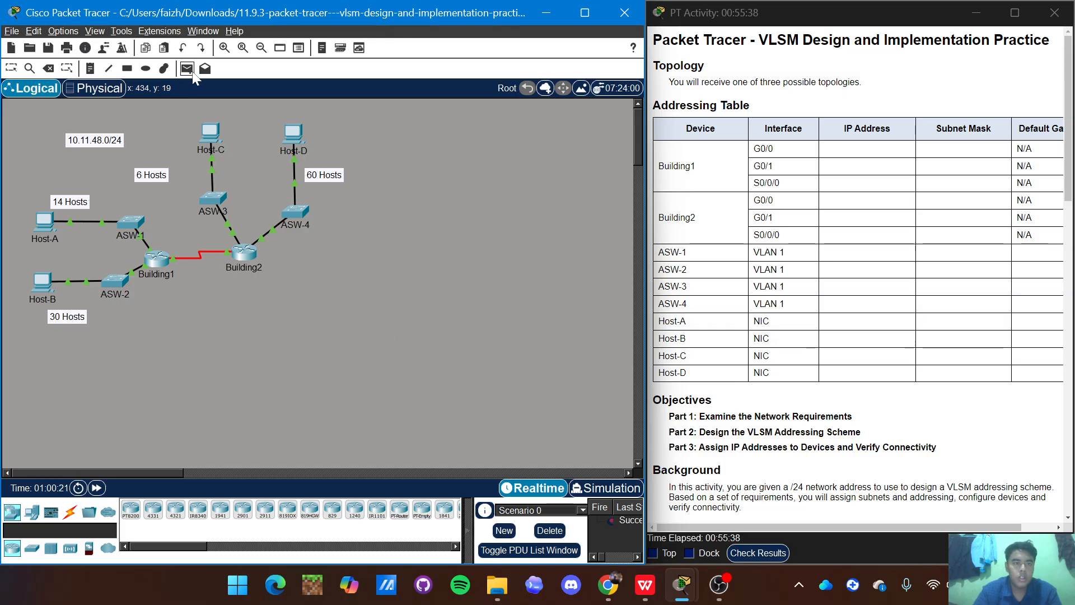
click(37, 215)
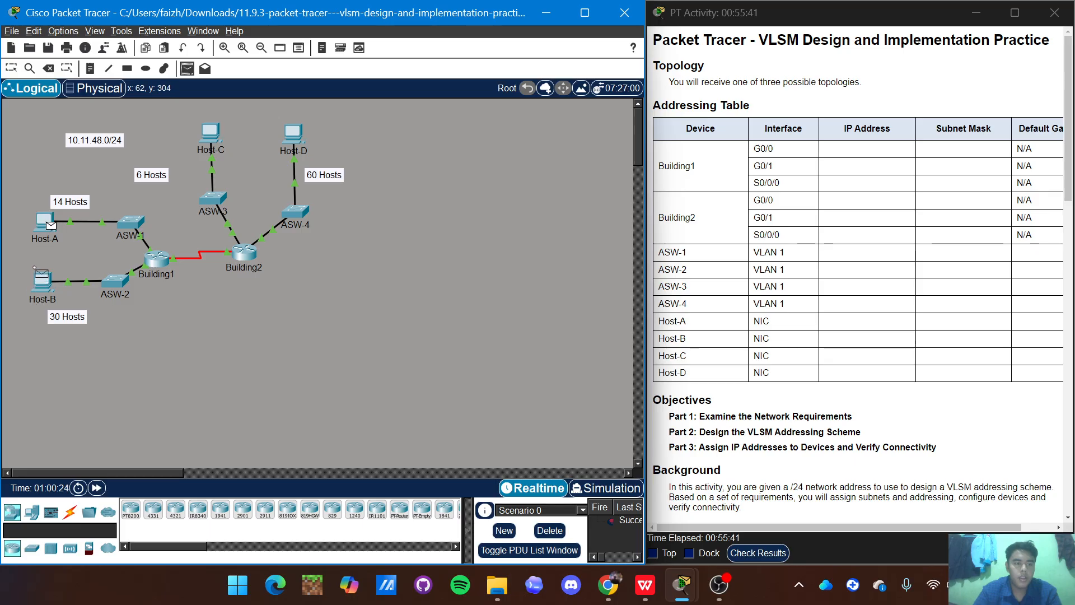
click(40, 279)
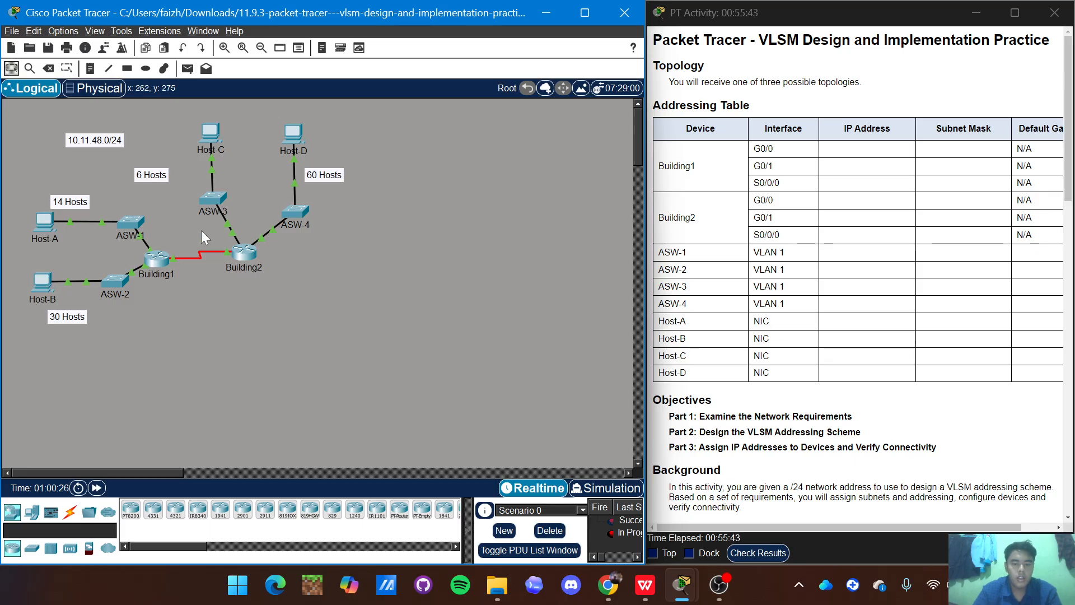
click(188, 70)
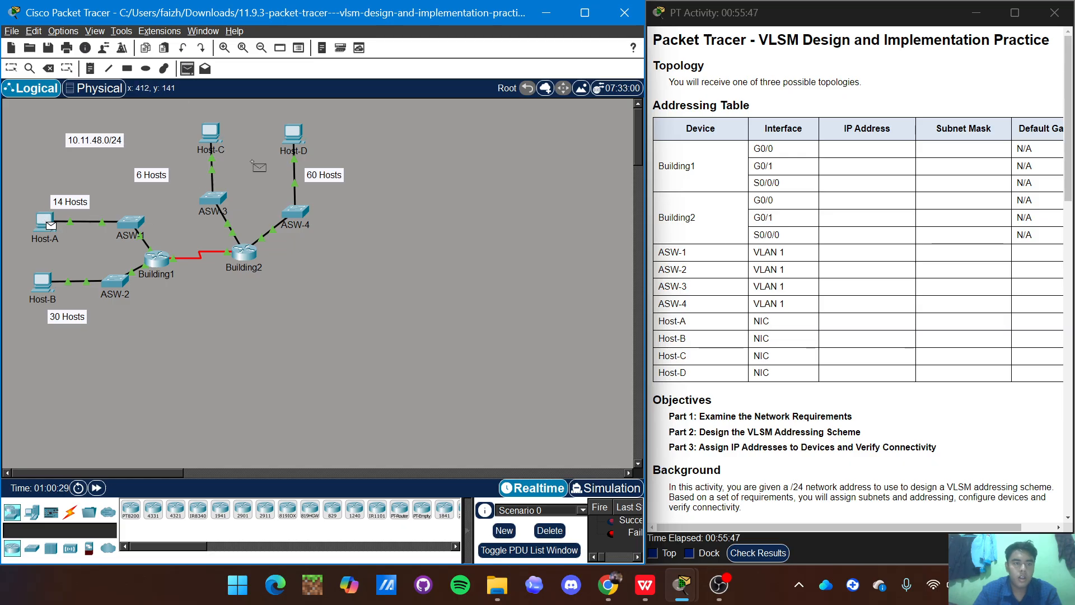
click(210, 132)
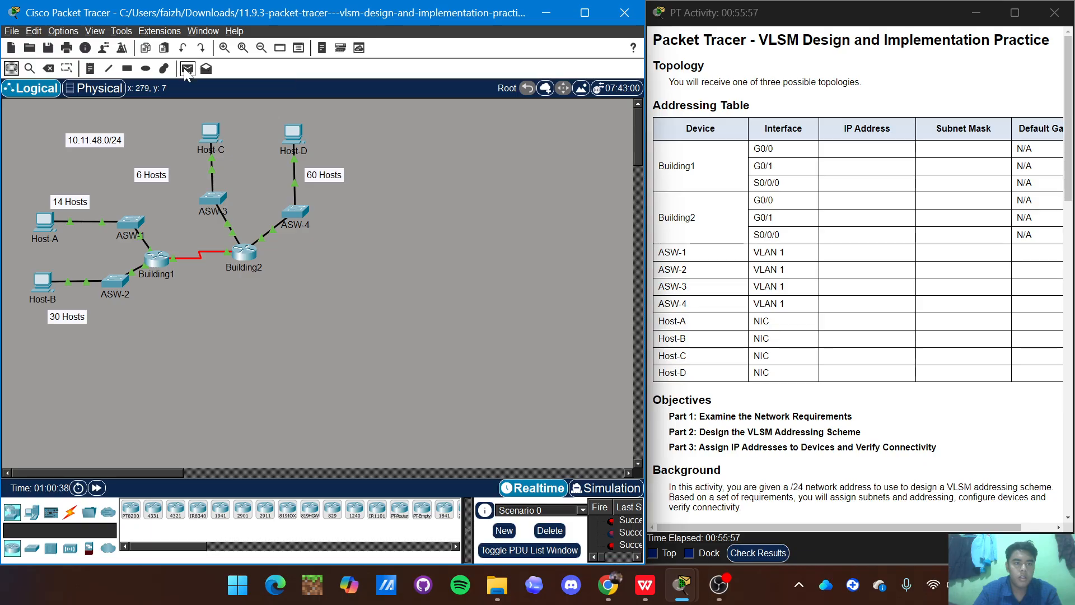
Send a simple PDU from Host-B to Host-D
click(187, 68)
click(52, 277)
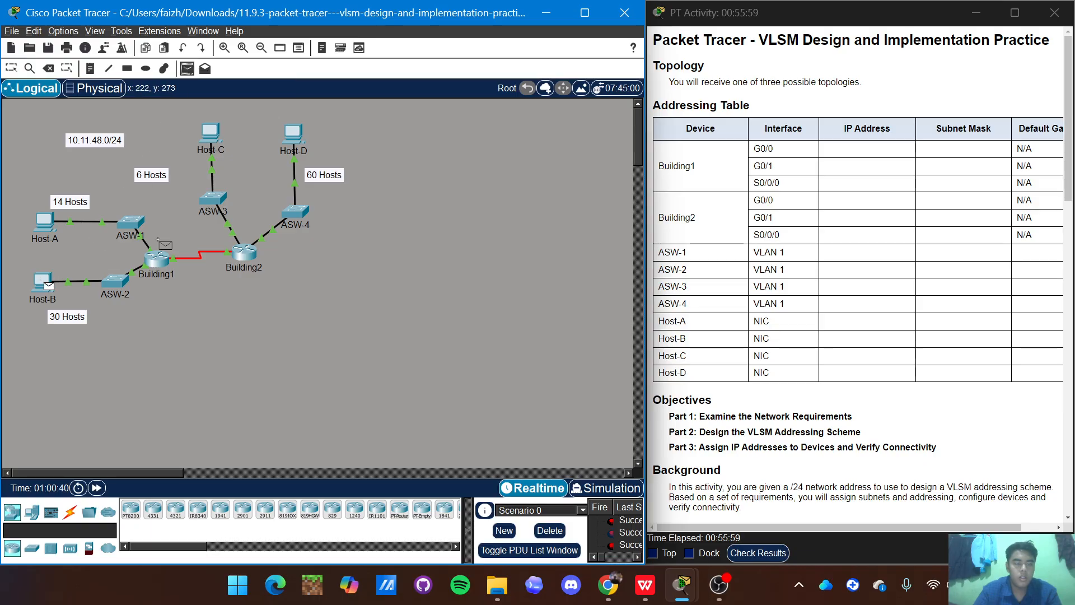
click(295, 131)
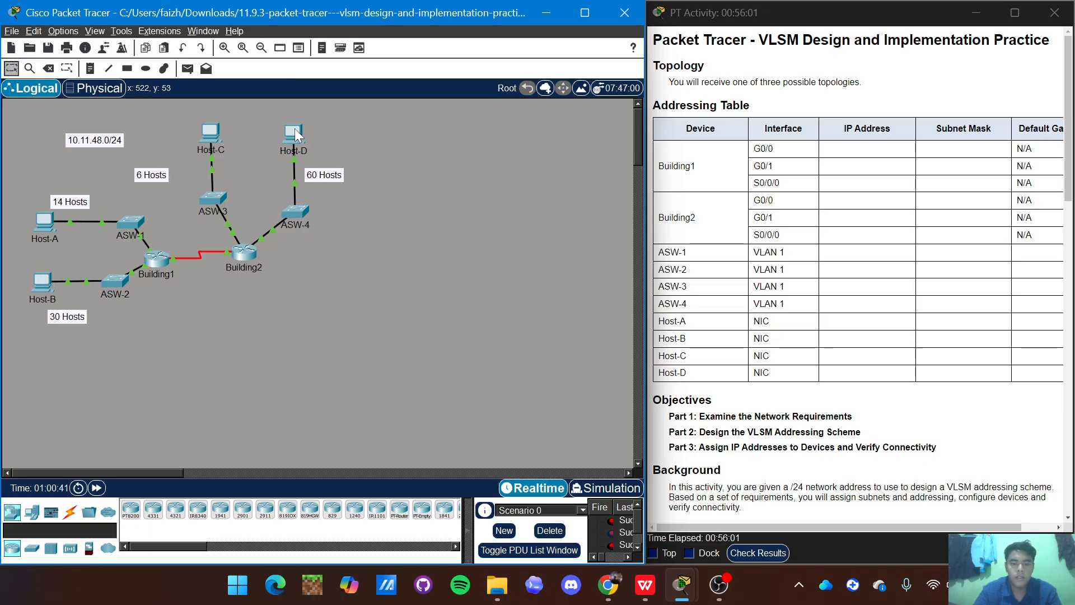
Maximize the topology window and review the status, source and destination of each PDU in Scenario 0
mouse_move(644, 583)
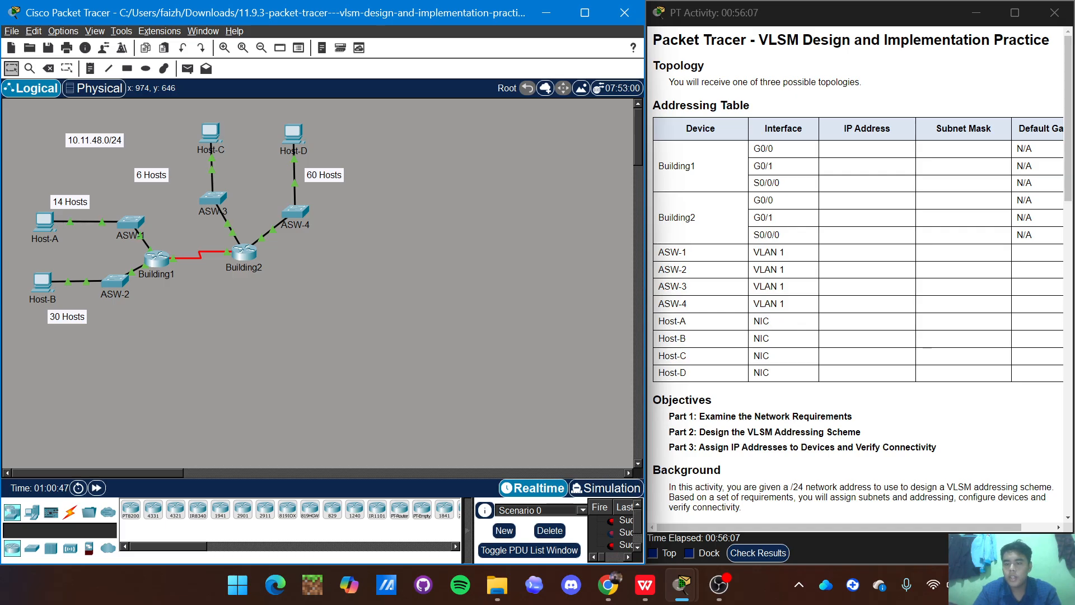
click(585, 12)
mouse_move(681, 585)
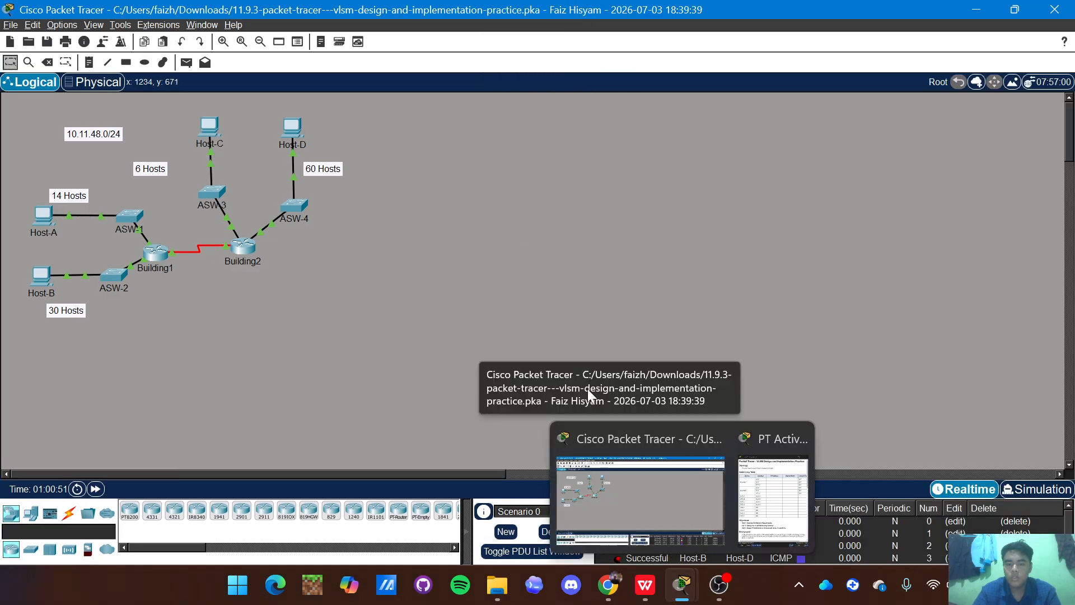
scroll(646, 550, down, 1)
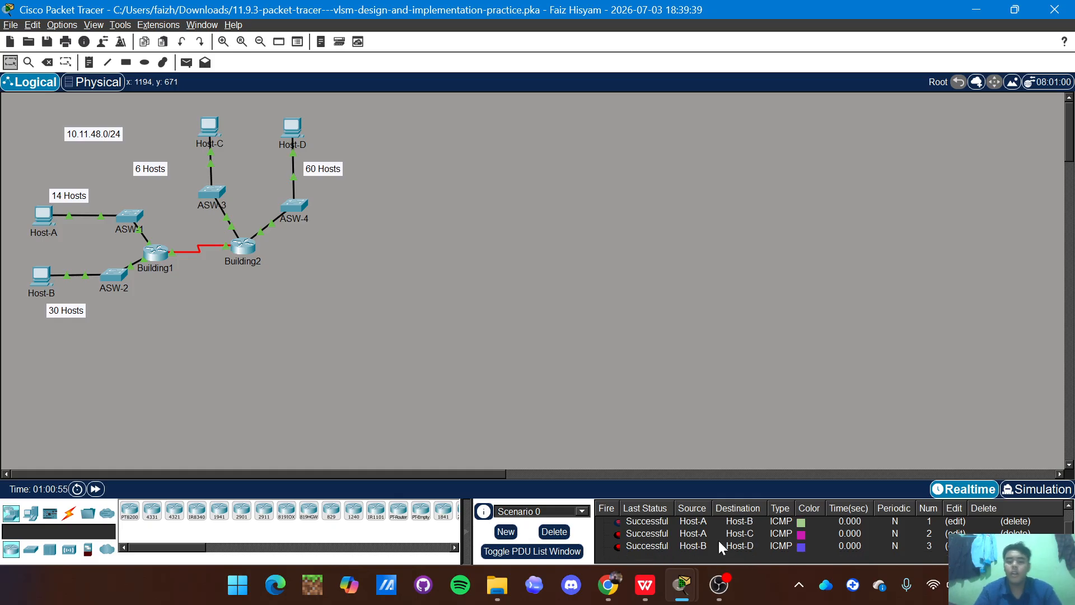
scroll(717, 539, up, 1)
scroll(741, 542, down, 1)
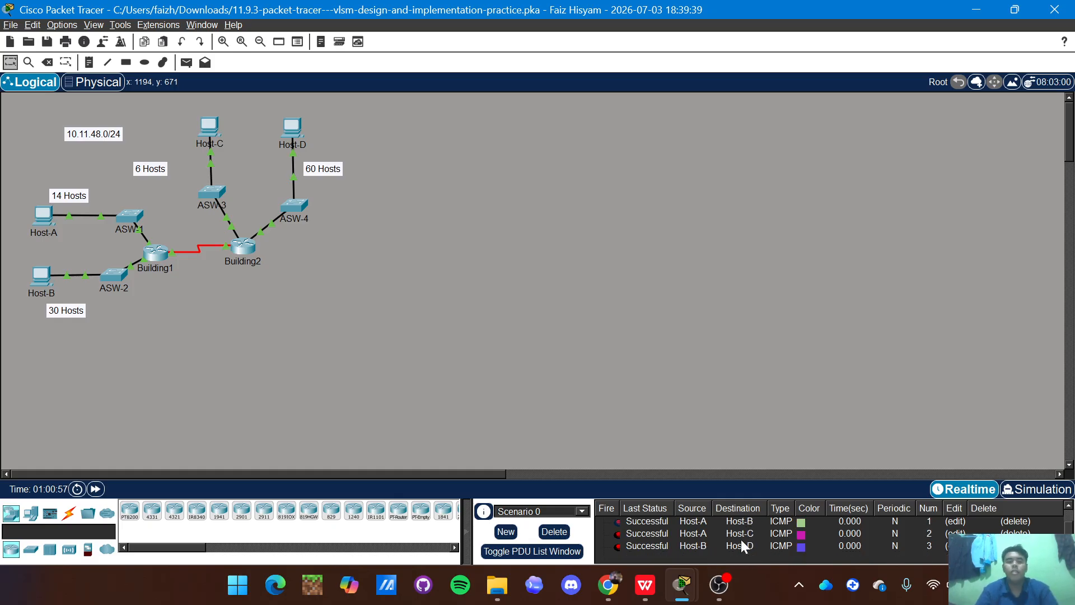